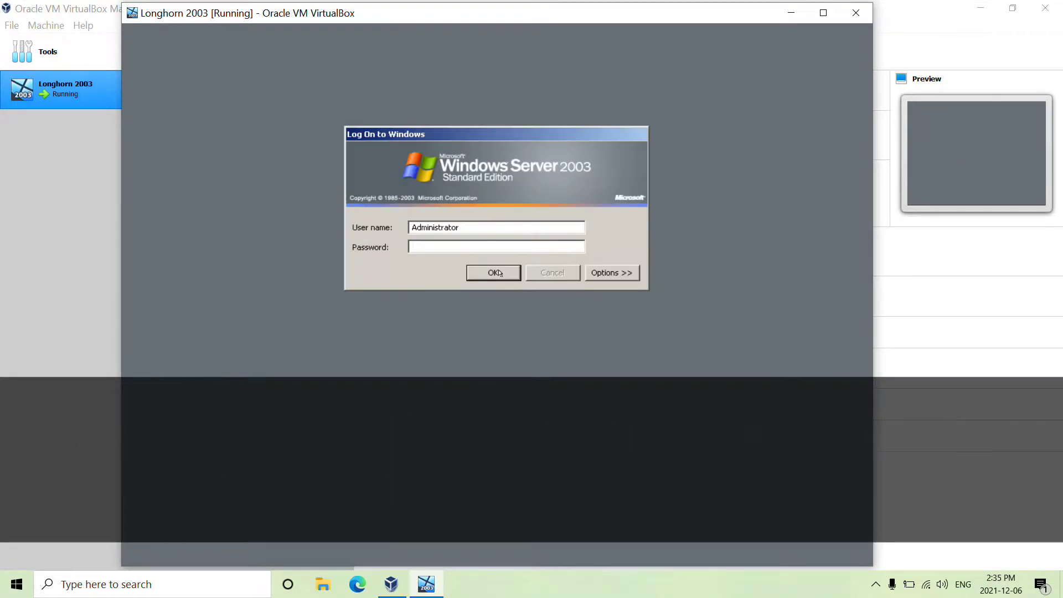
Step: Log on to the Windows Server 2003 guest as Administrator with the account password
{"action": "key", "text": "Return"}
{"action": "left_click", "coordinate": [493, 333]}
{"action": "type", "text": "123"}
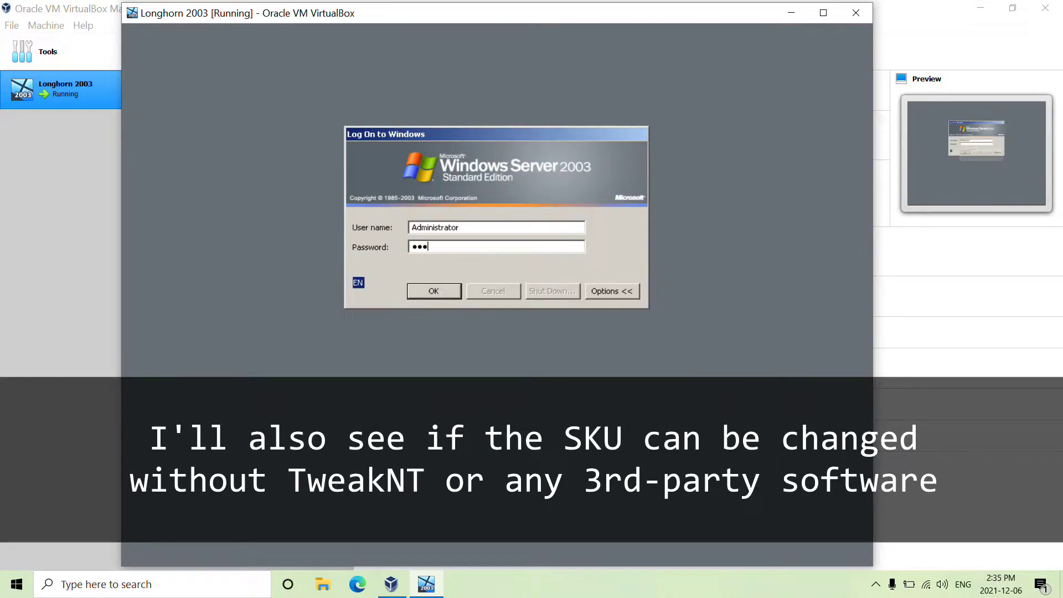
{"action": "key", "text": "Return"}
Step: Launch TweakNT 1.21 from the TweakNT.zip archive on the desktop
{"action": "double_click", "coordinate": [215, 58]}
{"action": "left_click_drag", "start_coordinate": [360, 52], "coordinate": [507, 113]}
{"action": "double_click", "coordinate": [351, 280]}
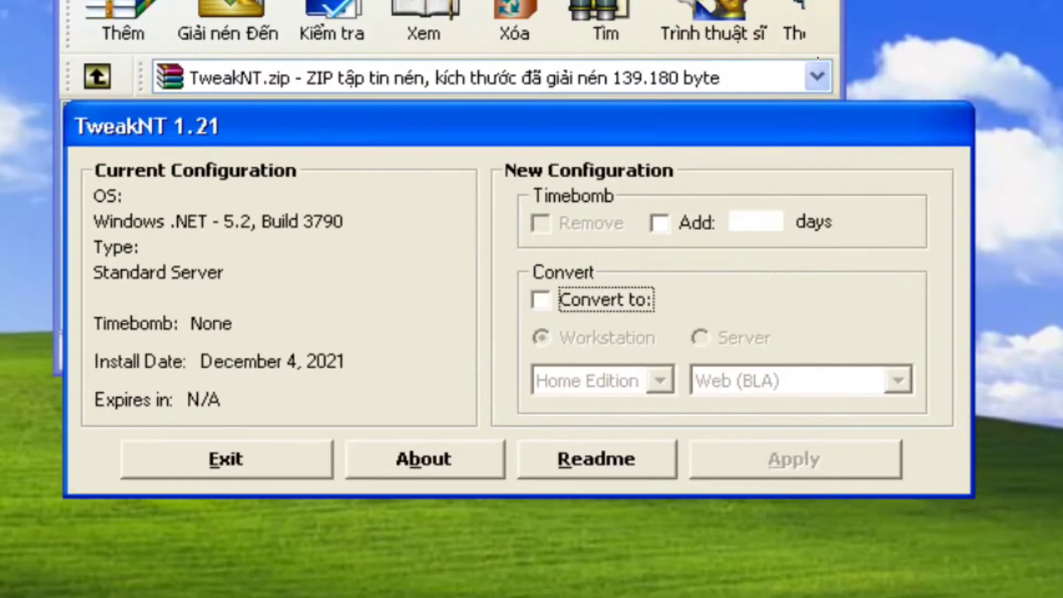
Step: Convert to Workstation Professional in TweakNT, confirm it, and accept the reboot prompt
{"action": "key", "text": "super"}
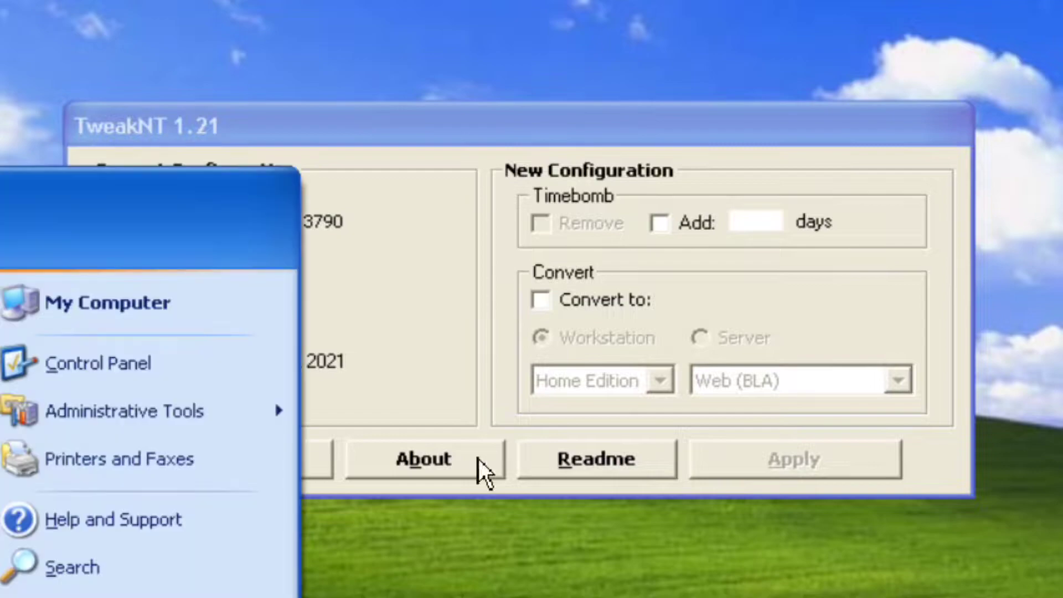
{"action": "left_click", "coordinate": [572, 313]}
{"action": "left_click", "coordinate": [660, 381]}
{"action": "left_click", "coordinate": [627, 432]}
{"action": "left_click", "coordinate": [788, 473]}
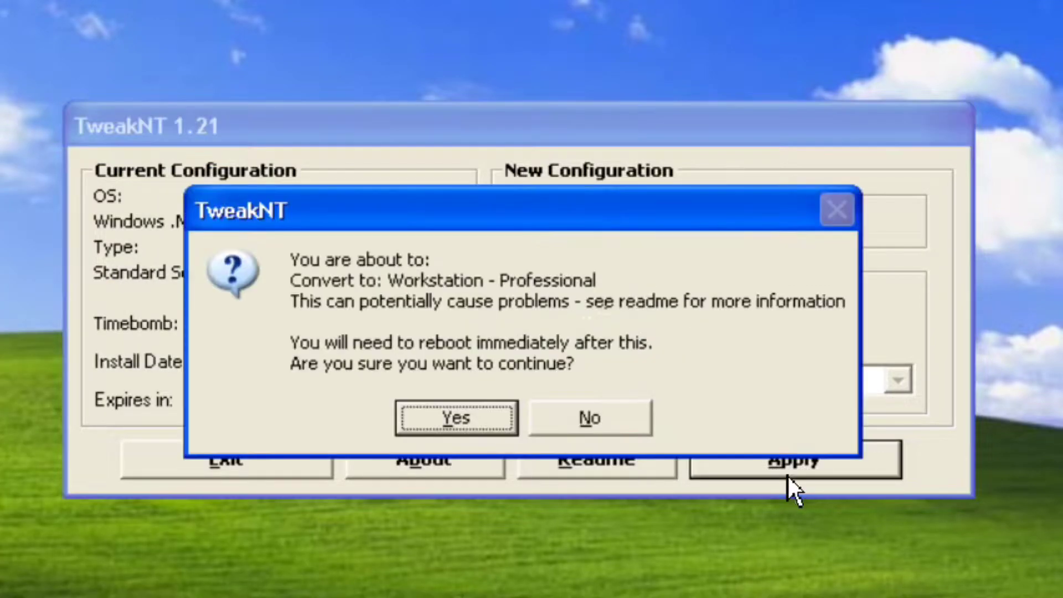
{"action": "left_click", "coordinate": [459, 426]}
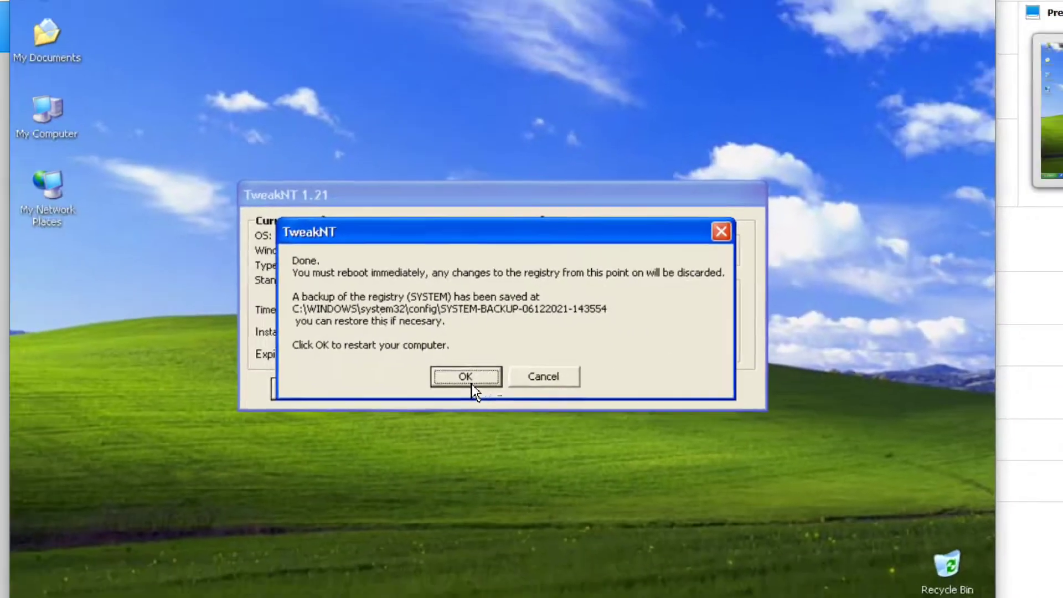
{"action": "left_click", "coordinate": [465, 448]}
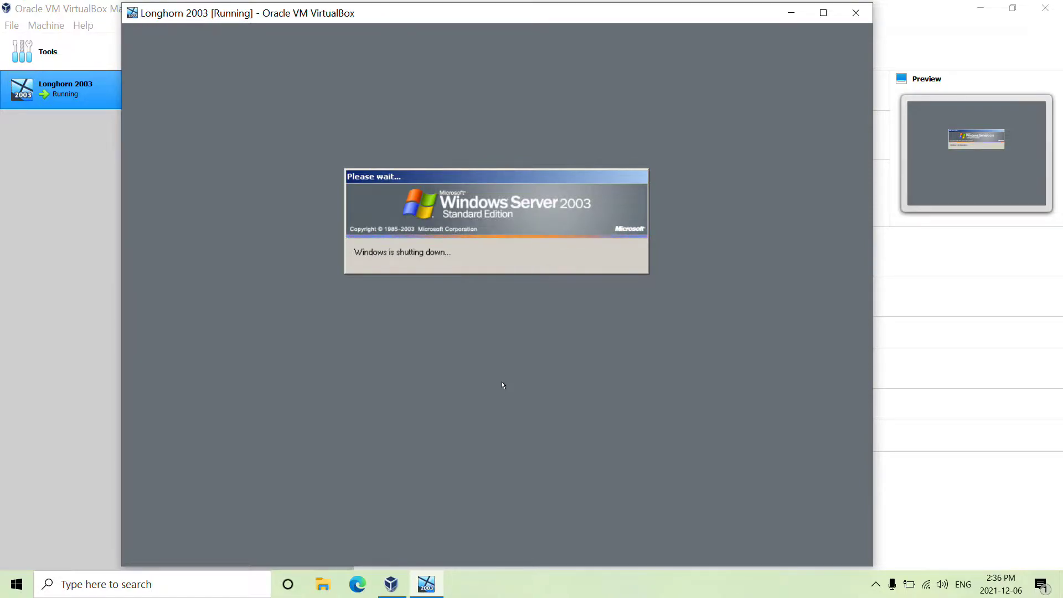
Step: Reset the virtual machine from the VirtualBox tray icon's menu
{"action": "left_click", "coordinate": [868, 584]}
{"action": "right_click", "coordinate": [848, 557]}
{"action": "left_click", "coordinate": [849, 491]}
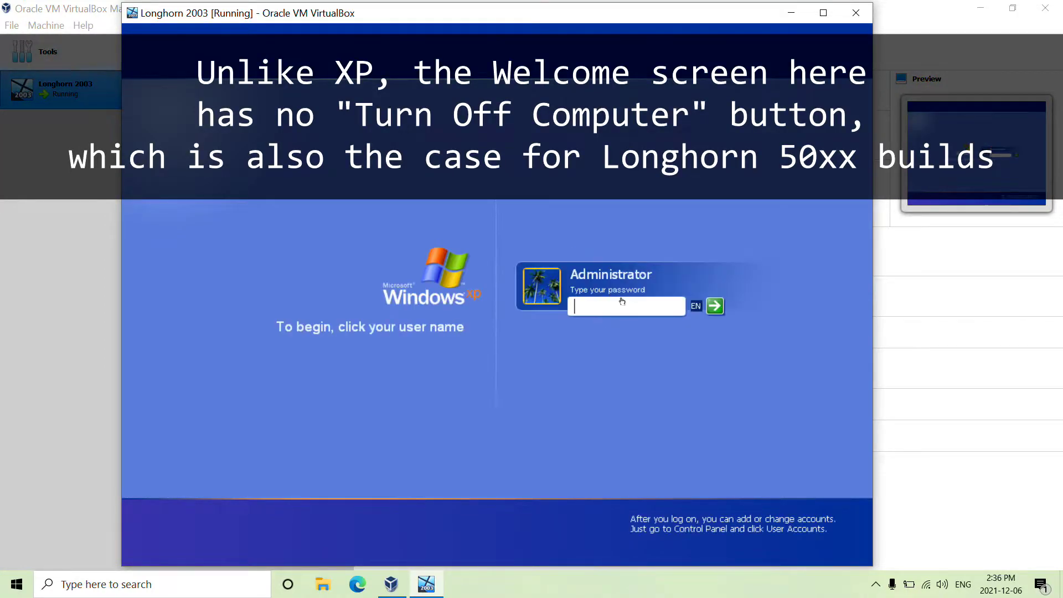
Step: Log on as Administrator at the classic logon prompt with the account password
{"action": "key", "text": "ctrl+alt+Delete"}
{"action": "key", "text": "ctrl+alt+Delete"}
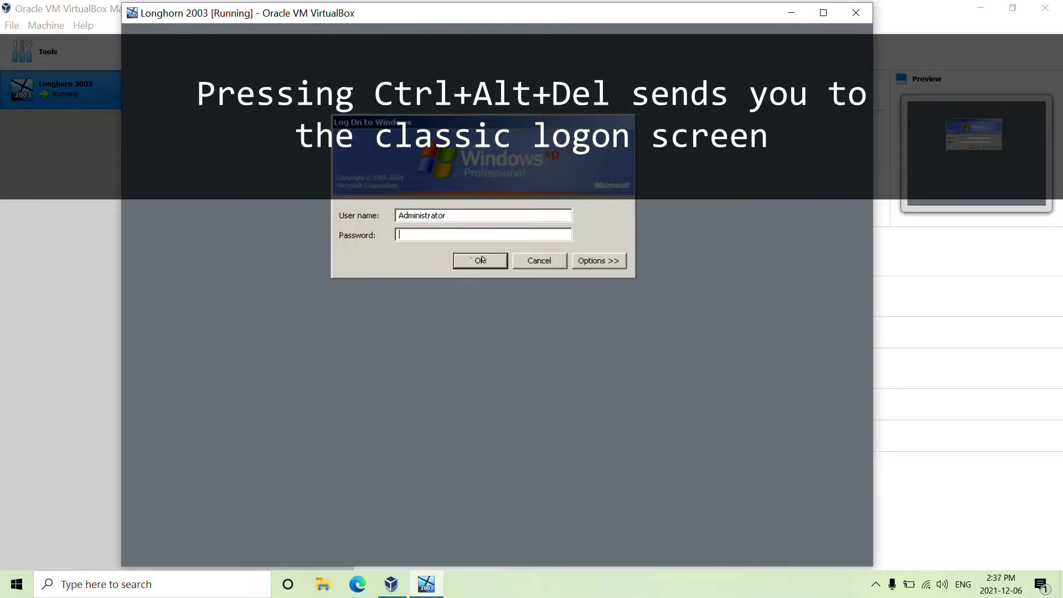
{"action": "left_click", "coordinate": [480, 260]}
{"action": "key", "text": "Return"}
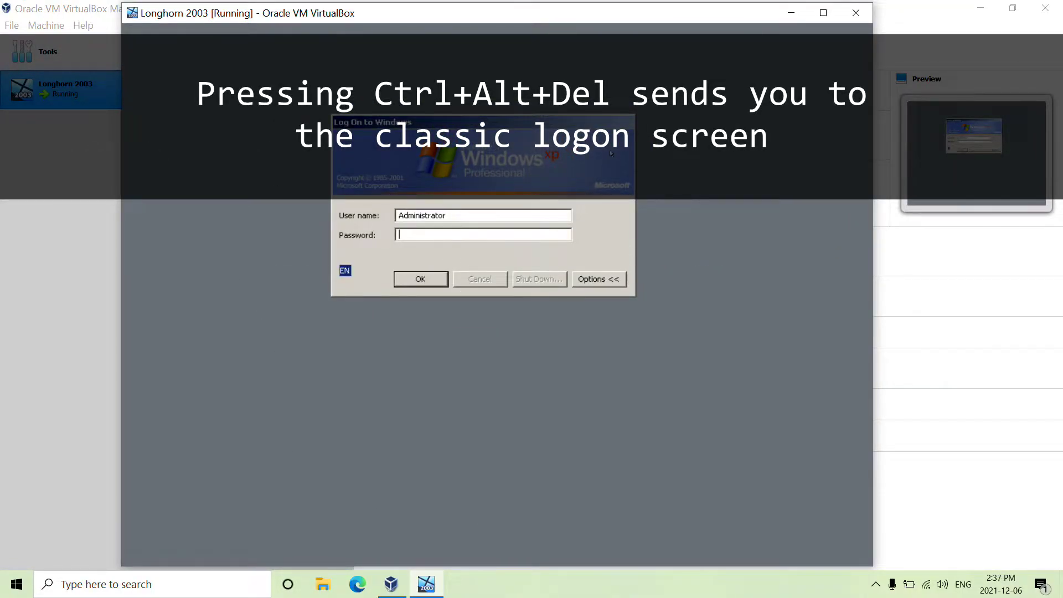
{"action": "left_click", "coordinate": [599, 278]}
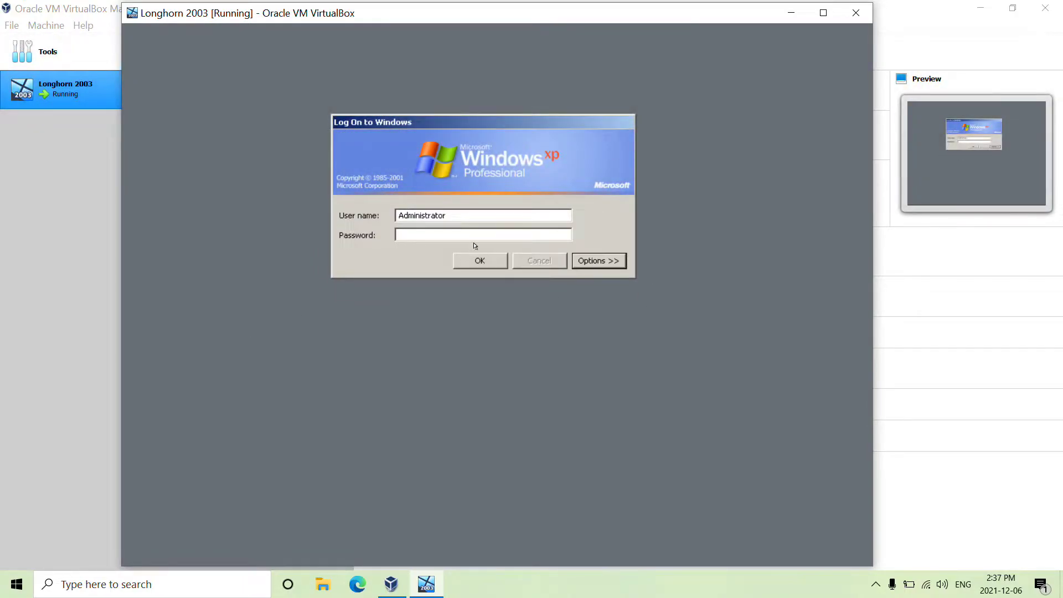
{"action": "type", "text": "1234"}
{"action": "left_click", "coordinate": [479, 259]}
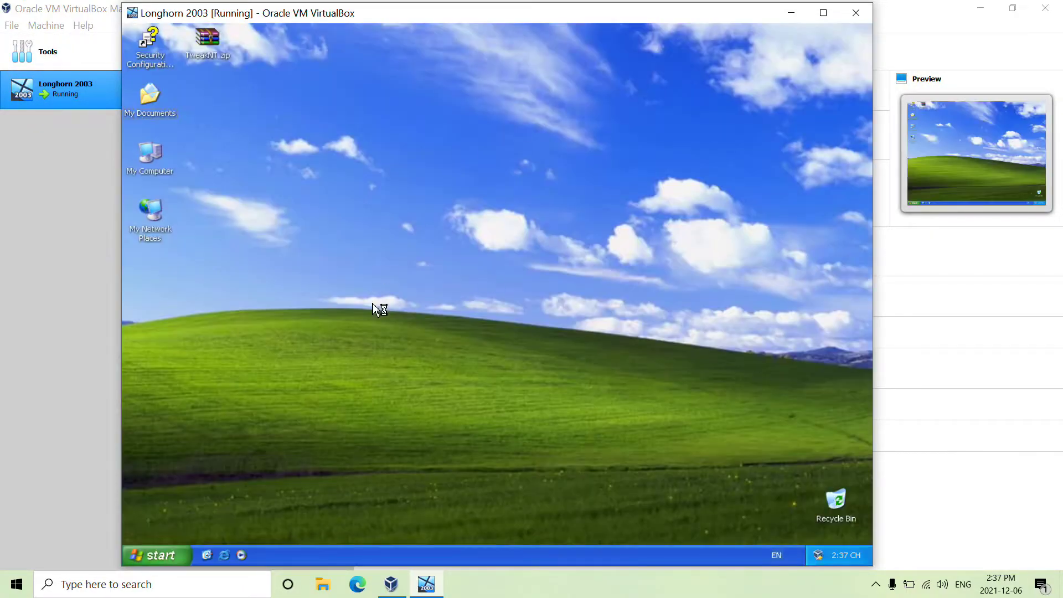
Step: Run winver to view the guest's Windows version, then close About Windows
{"action": "left_click", "coordinate": [166, 555]}
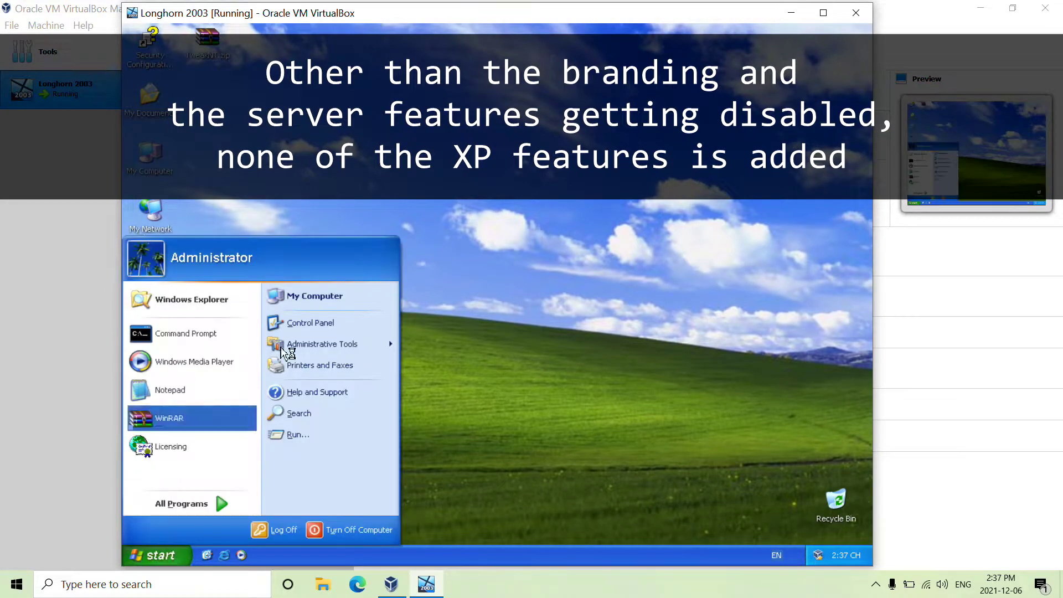
{"action": "left_click", "coordinate": [298, 435]}
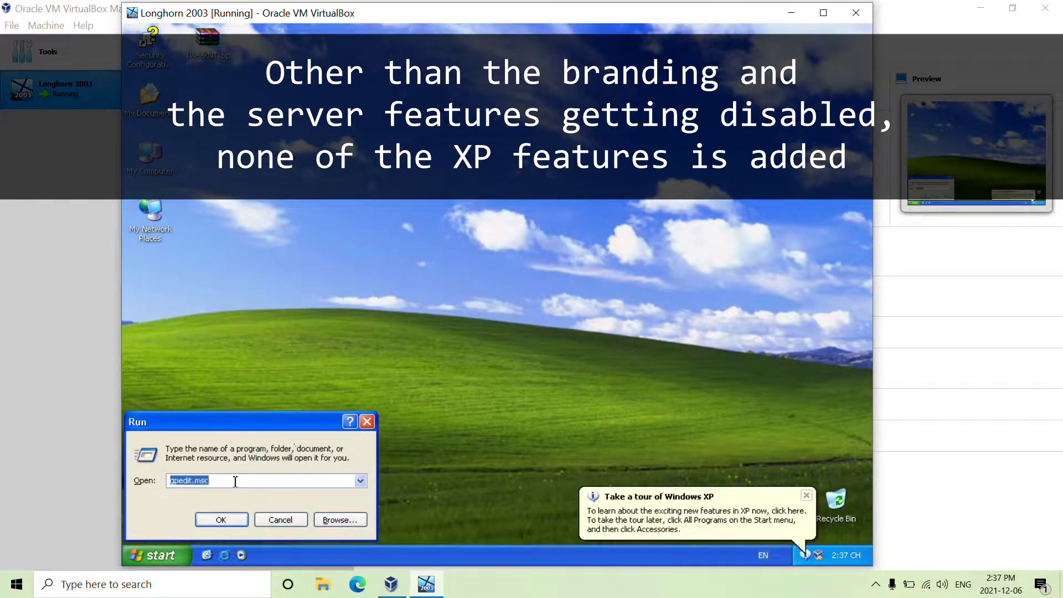
{"action": "key", "text": "Down"}
{"action": "left_click", "coordinate": [361, 481]}
{"action": "left_click", "coordinate": [200, 527]}
{"action": "key", "text": "Return"}
{"action": "left_click_drag", "start_coordinate": [269, 65], "coordinate": [349, 100]}
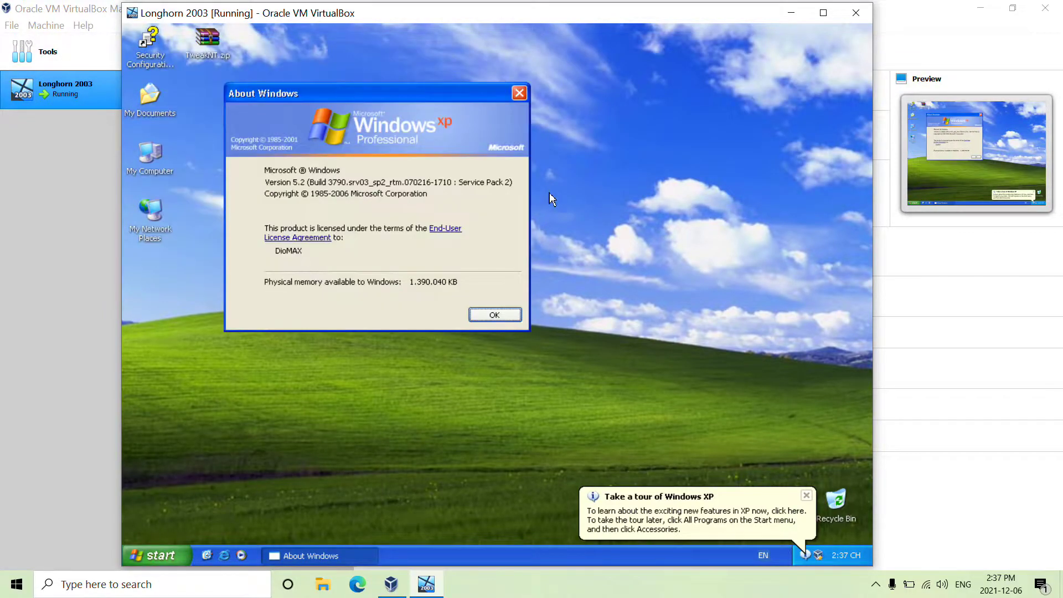
{"action": "left_click", "coordinate": [520, 93]}
Step: Open the shared Z: drive from My Computer and select System2003.reg and SystemXP.reg
{"action": "double_click", "coordinate": [167, 177]}
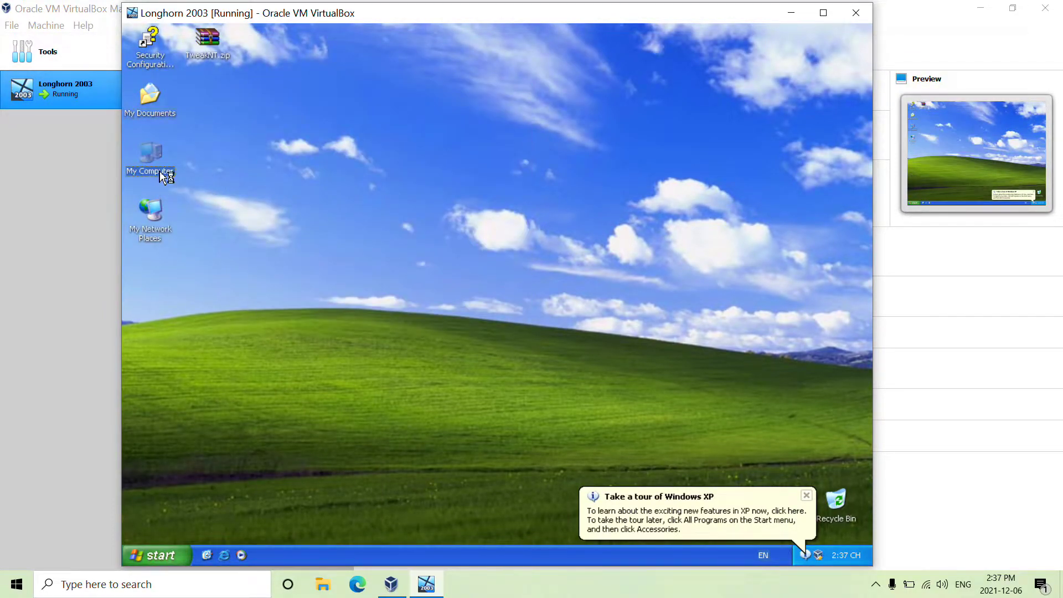
{"action": "left_click", "coordinate": [160, 556]}
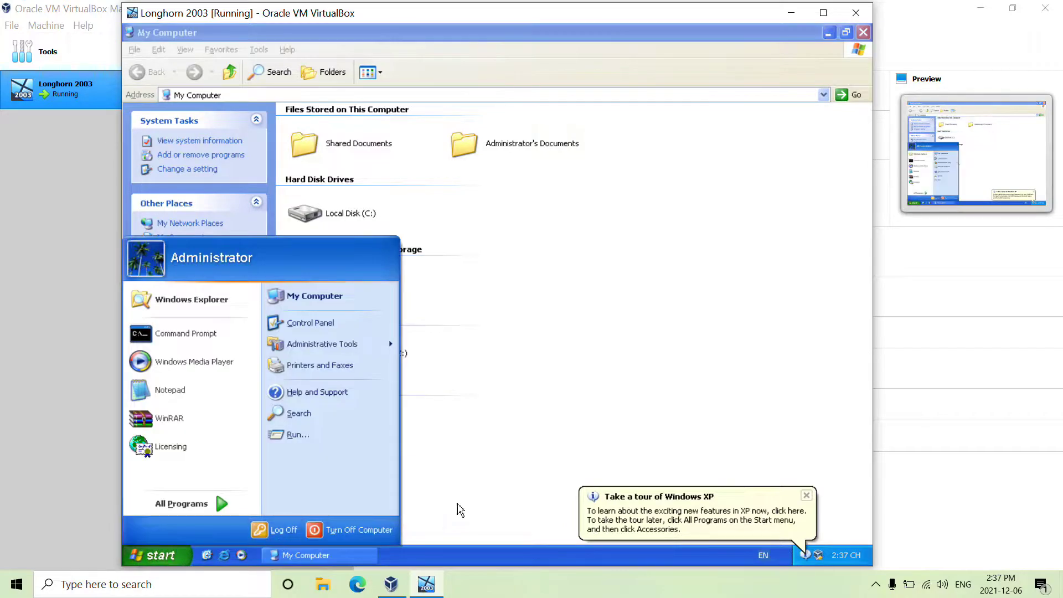
{"action": "left_click", "coordinate": [183, 504]}
{"action": "left_click", "coordinate": [683, 237]}
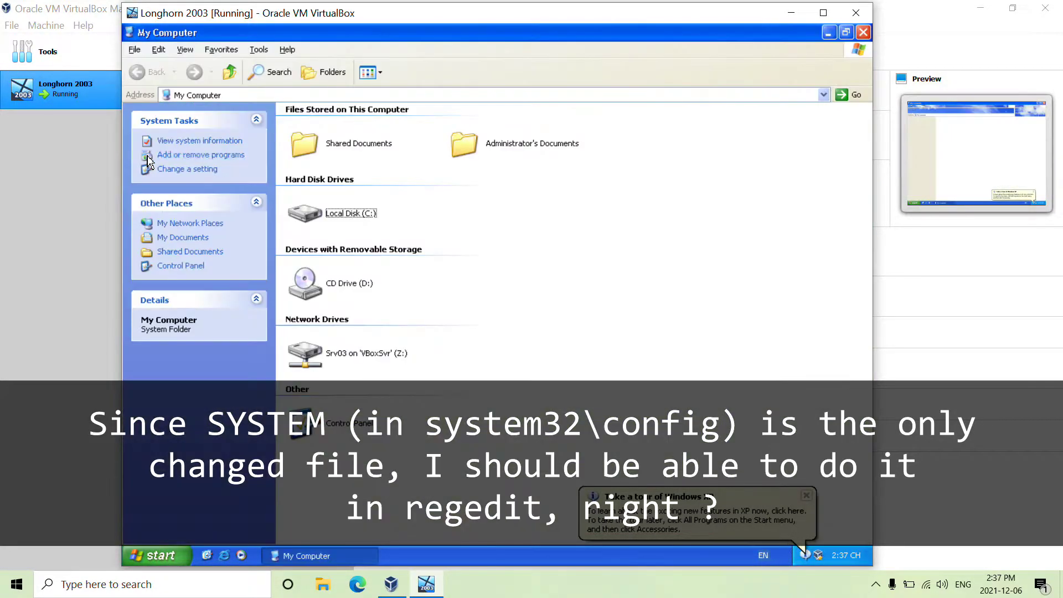
{"action": "double_click", "coordinate": [305, 353]}
{"action": "left_click_drag", "start_coordinate": [755, 133], "coordinate": [479, 115]}
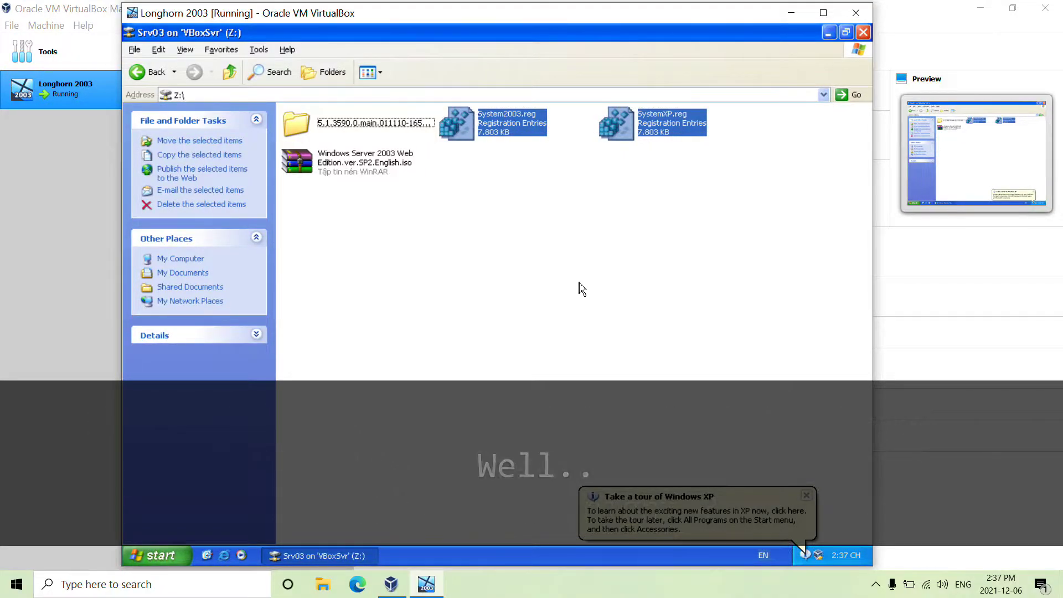
{"action": "left_click", "coordinate": [814, 505]}
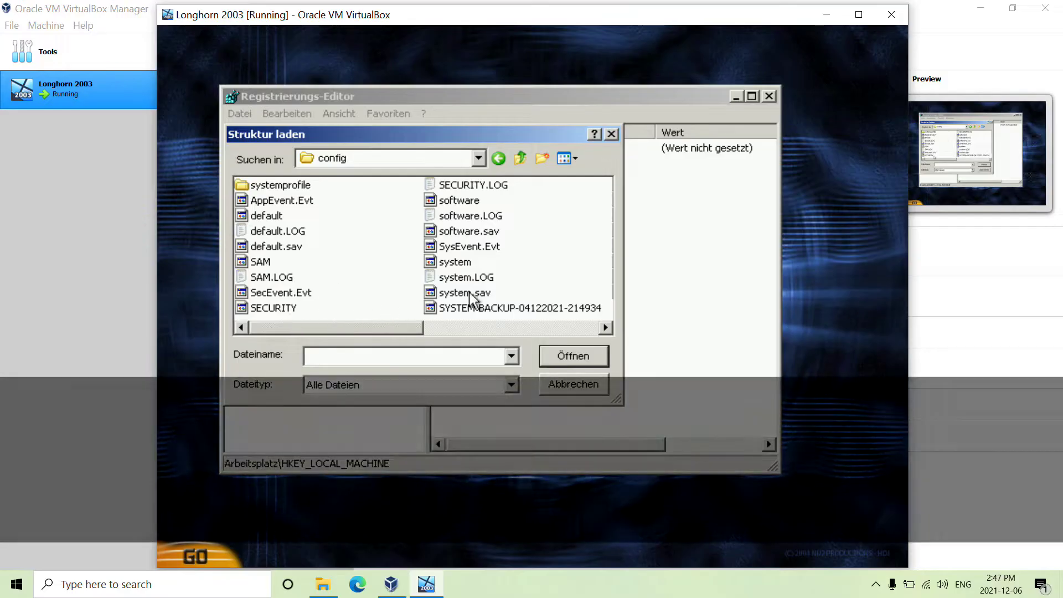
Step: Load the config\system hive under the name SYSTEM2003
{"action": "double_click", "coordinate": [456, 262]}
{"action": "type", "text": "SYSTEM2003"}
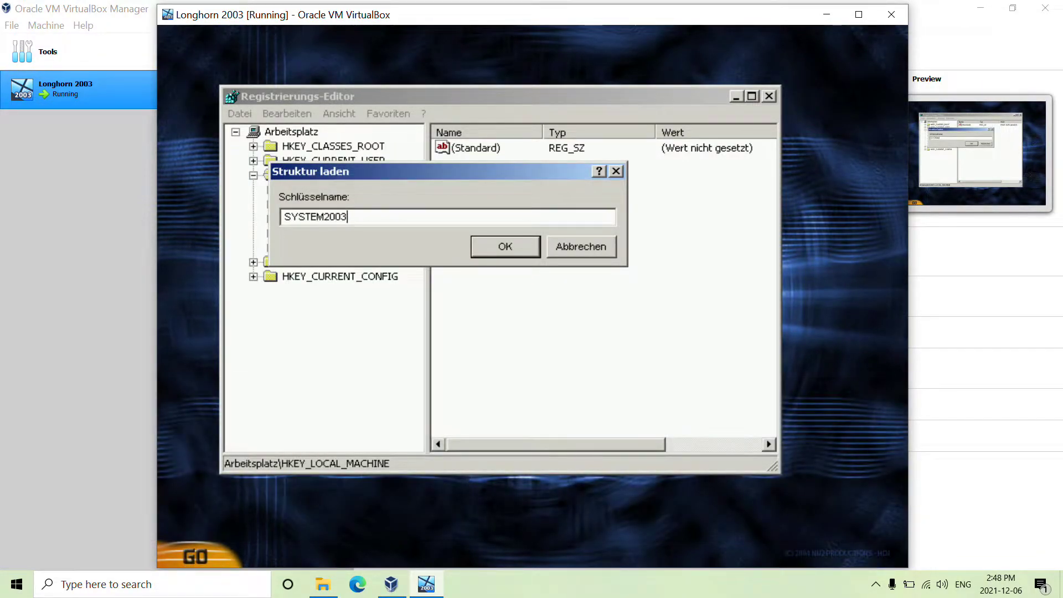
{"action": "key", "text": "Return"}
Step: Browse to SYSTEM2003\ControlSet001\Control\ProductOptions, showing ProductType ServerNT
{"action": "left_click", "coordinate": [271, 262]}
{"action": "left_click", "coordinate": [330, 262]}
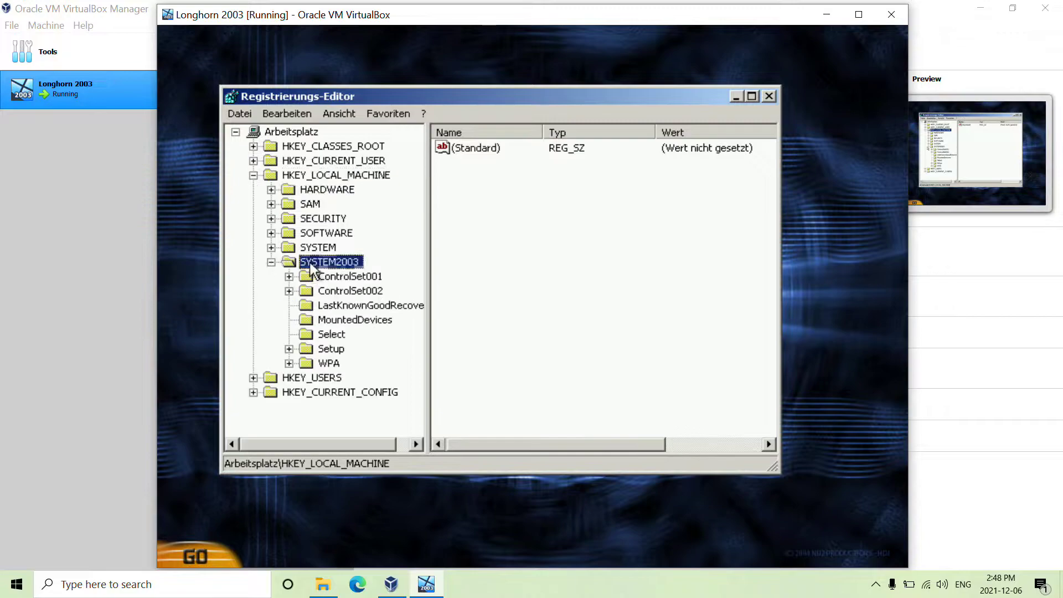
{"action": "double_click", "coordinate": [347, 277]}
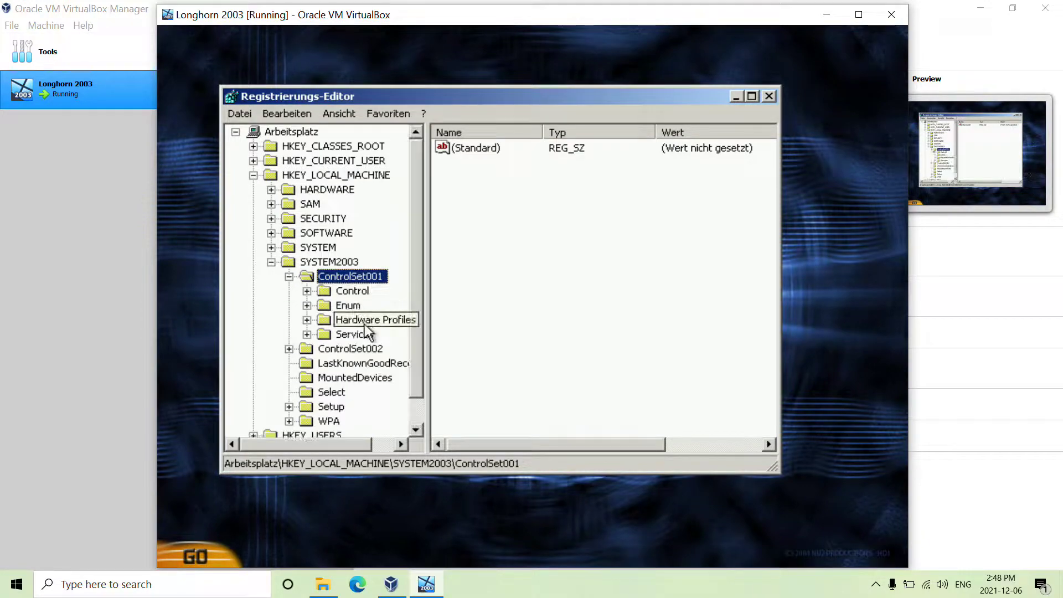
{"action": "left_click", "coordinate": [350, 292]}
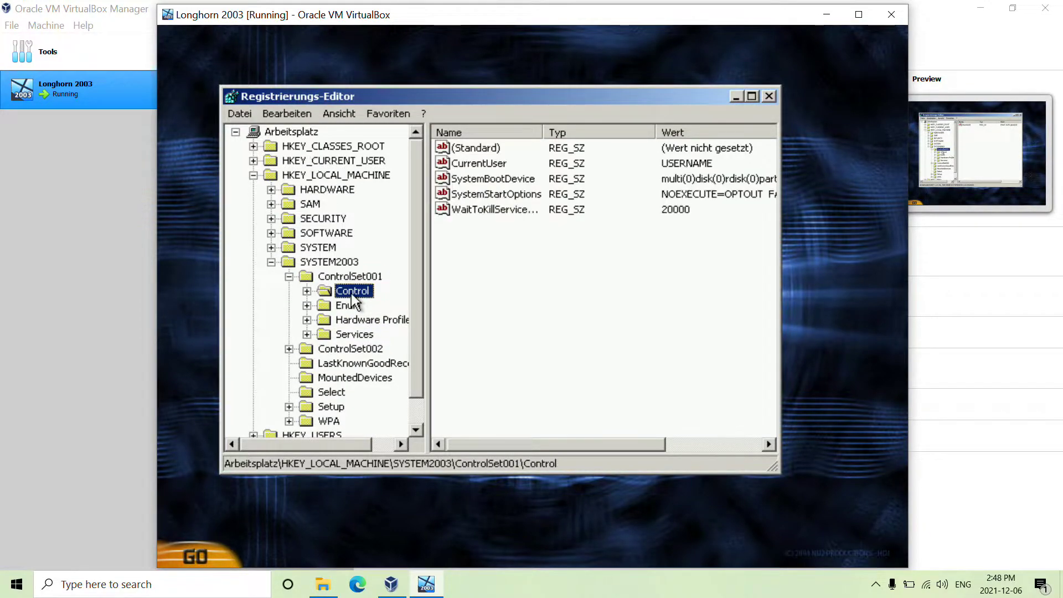
{"action": "double_click", "coordinate": [323, 293]}
{"action": "scroll", "coordinate": [360, 327], "scroll_direction": "down", "scroll_amount": 9}
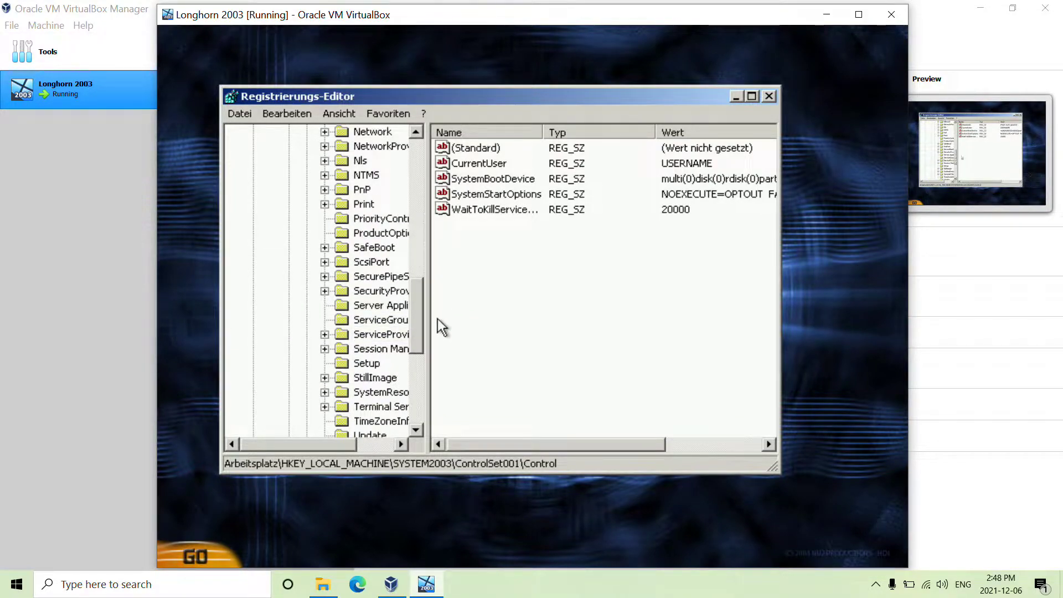
{"action": "left_click", "coordinate": [383, 233]}
{"action": "left_click", "coordinate": [502, 164]}
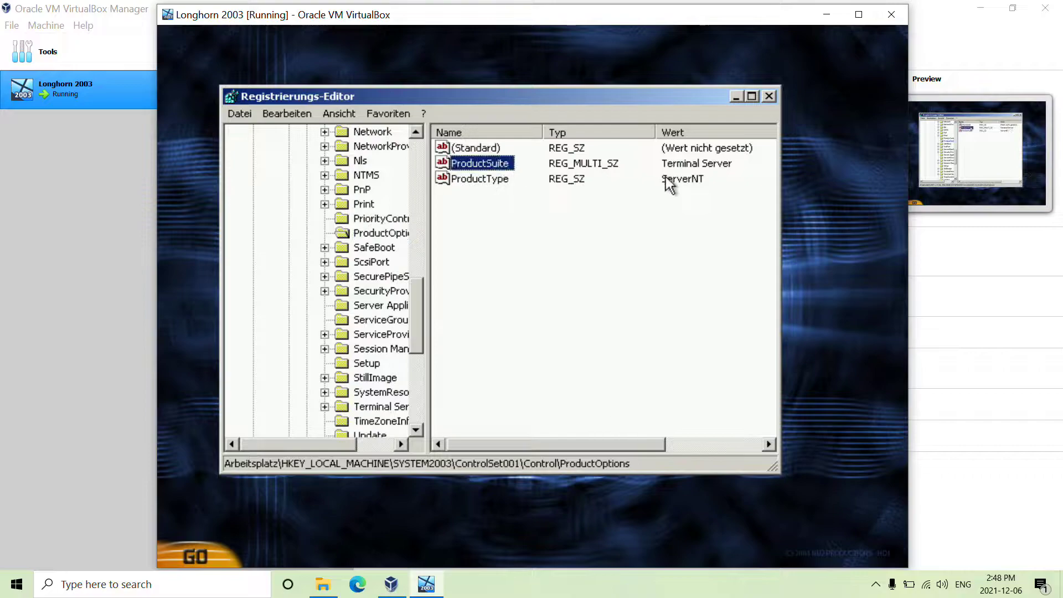
Step: Start taking a snapshot from the VirtualBox Manager's Snapshots view
{"action": "left_click", "coordinate": [83, 89]}
{"action": "left_click", "coordinate": [331, 90]}
{"action": "left_click", "coordinate": [386, 117]}
{"action": "left_click", "coordinate": [367, 50]}
Step: Save Snapshot 1, then set ProductType to WinNT and clear Terminal Server from ProductSuite
{"action": "left_click", "coordinate": [517, 370]}
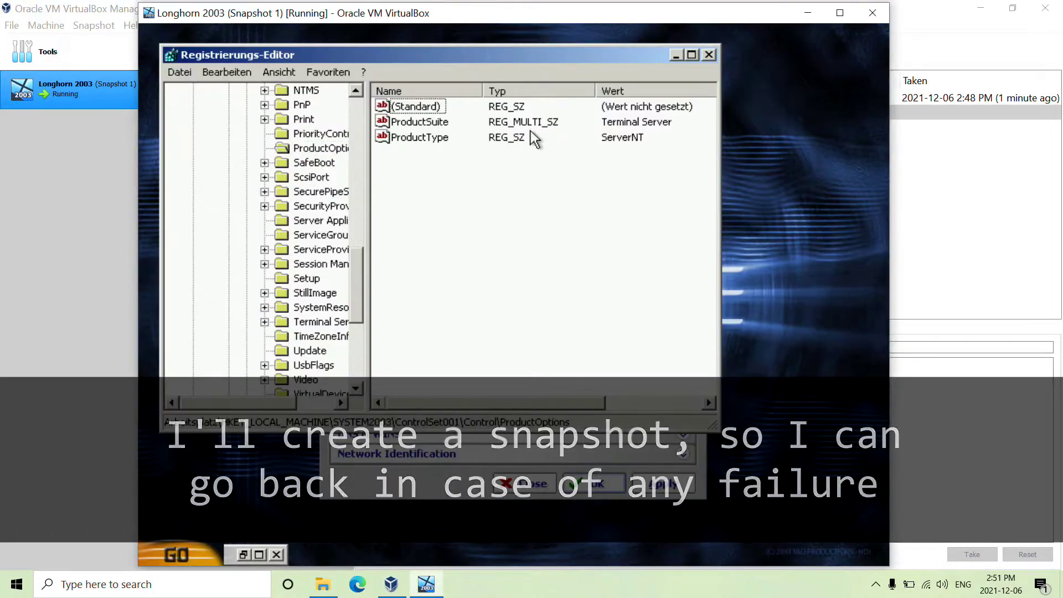
{"action": "left_click", "coordinate": [424, 139]}
{"action": "double_click", "coordinate": [450, 139]}
{"action": "type", "text": "W"}
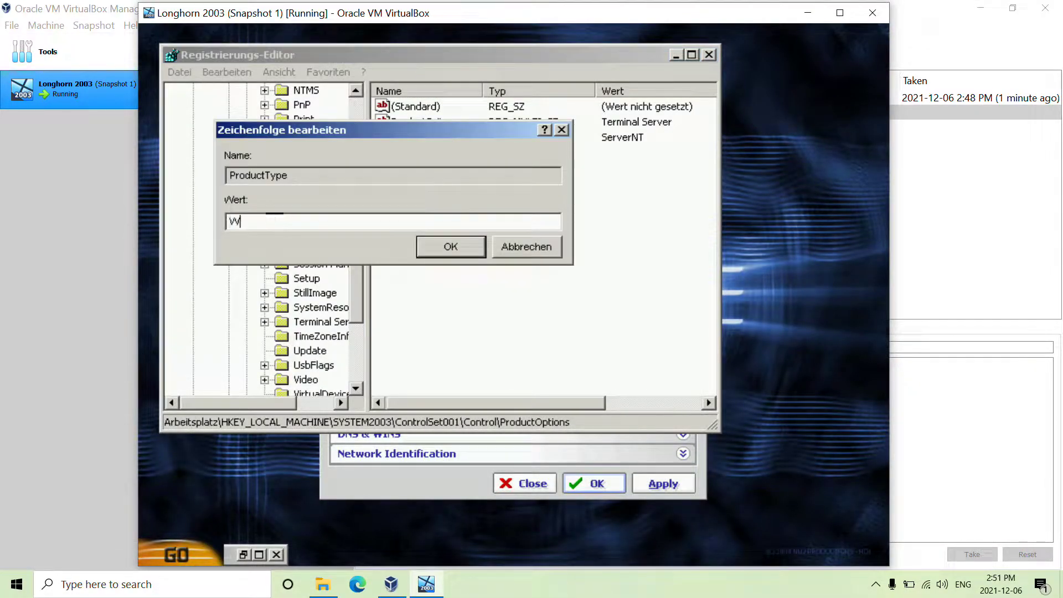
{"action": "type", "text": "inNT"}
{"action": "left_click", "coordinate": [424, 254]}
{"action": "double_click", "coordinate": [413, 122]}
{"action": "key", "text": "Delete"}
{"action": "left_click", "coordinate": [414, 400]}
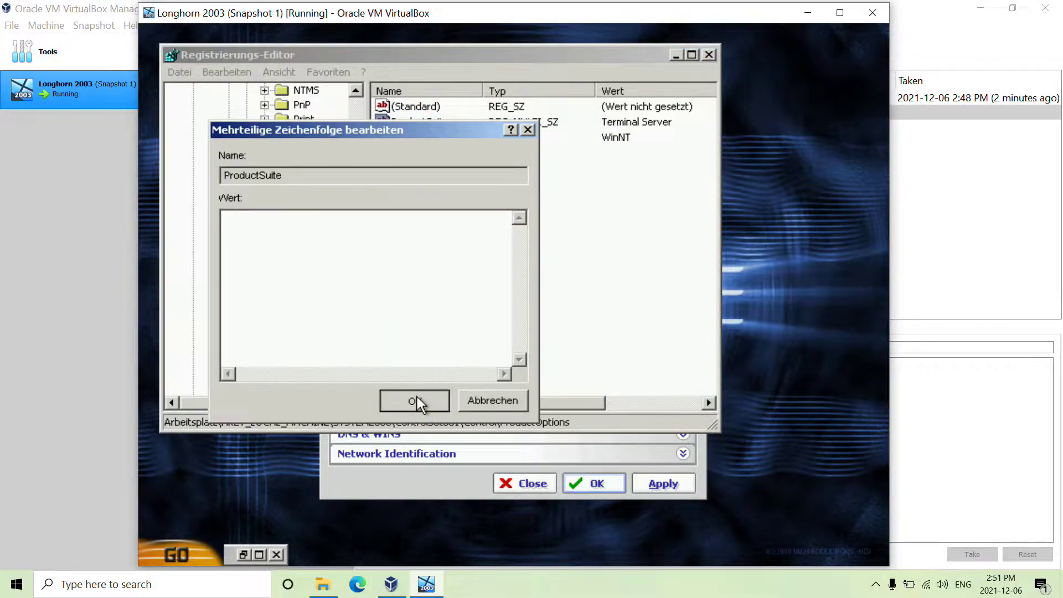
Step: Unload the SYSTEM2003 hive and close Registry Editor
{"action": "left_click", "coordinate": [187, 79]}
{"action": "left_click", "coordinate": [186, 79]}
{"action": "scroll", "coordinate": [266, 305], "scroll_direction": "up", "scroll_amount": 10}
{"action": "left_click", "coordinate": [272, 175]}
{"action": "left_click", "coordinate": [181, 72]}
{"action": "left_click", "coordinate": [228, 144]}
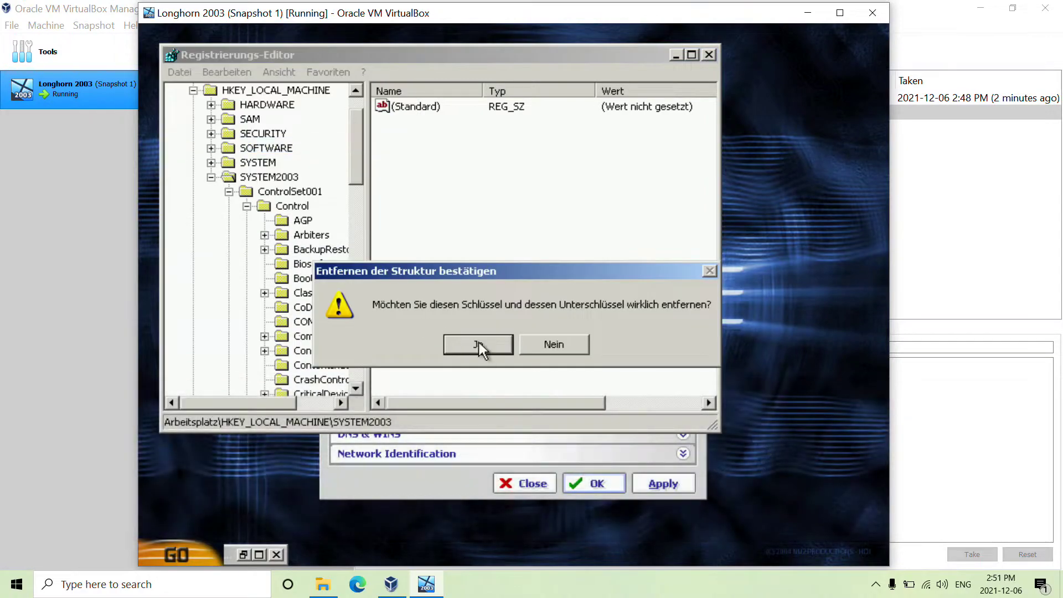
{"action": "left_click", "coordinate": [480, 342]}
{"action": "left_click", "coordinate": [709, 55]}
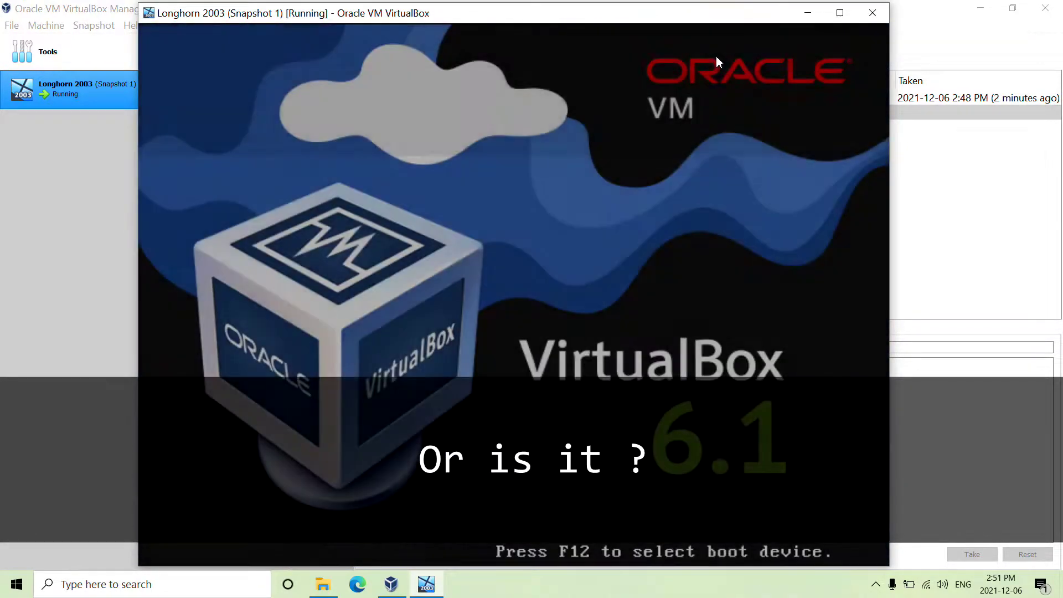
Step: Boot past the F12 menu, then drop System2003.reg and SystemXP.reg into Notepad++
{"action": "key", "text": "F12"}
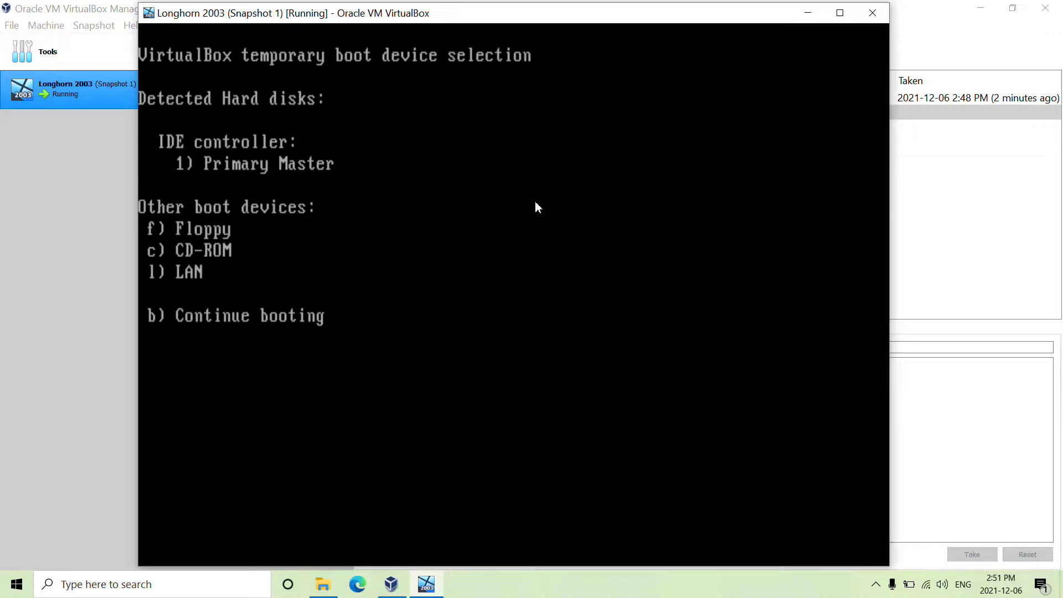
{"action": "key", "text": "b"}
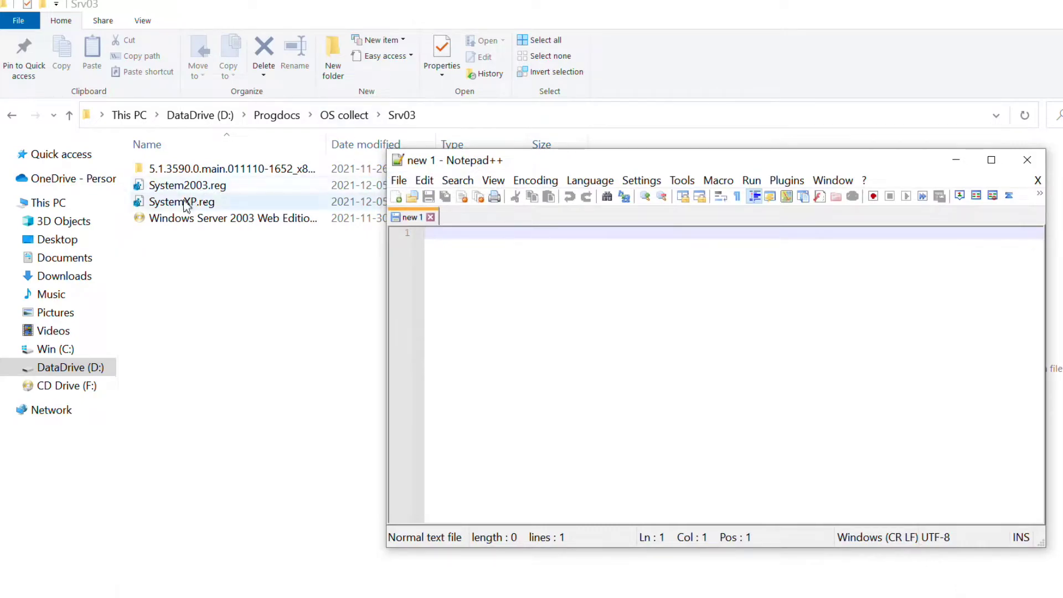
{"action": "left_click_drag", "start_coordinate": [183, 186], "coordinate": [523, 296]}
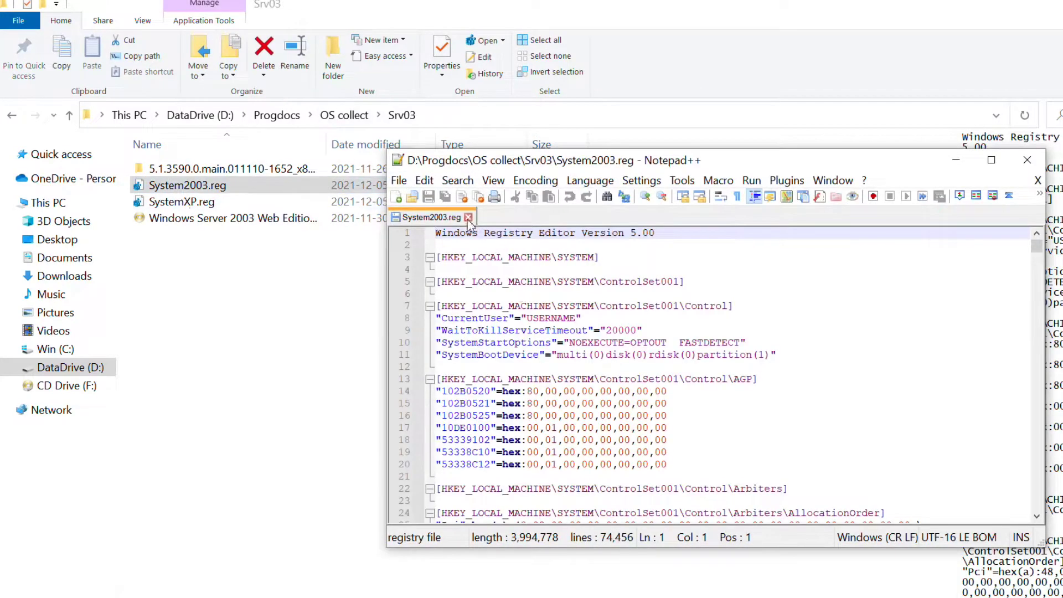
{"action": "left_click_drag", "start_coordinate": [183, 202], "coordinate": [635, 296]}
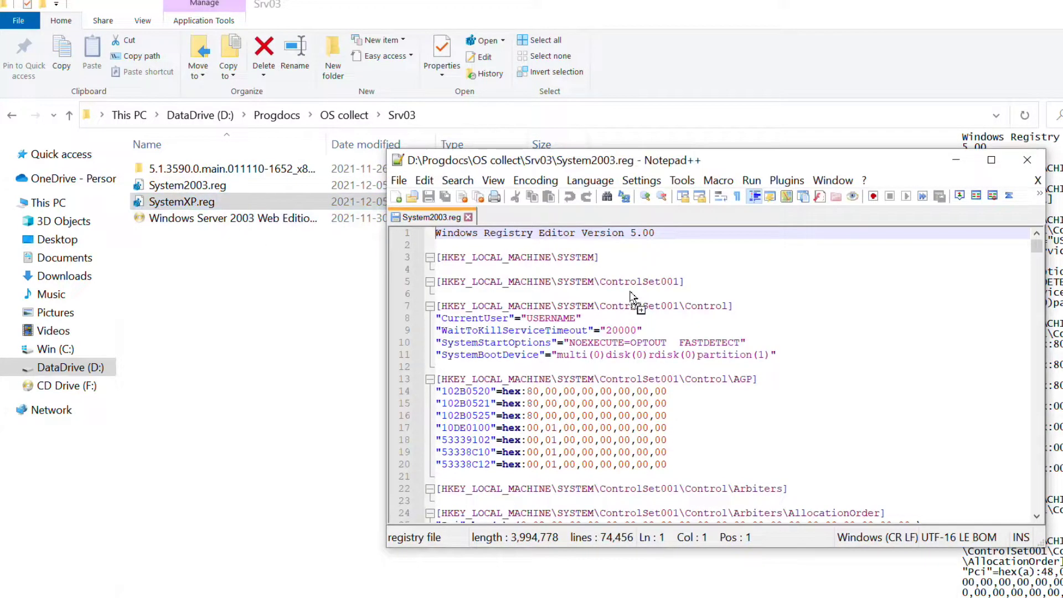
{"action": "left_click", "coordinate": [429, 220]}
{"action": "left_click", "coordinate": [752, 181]}
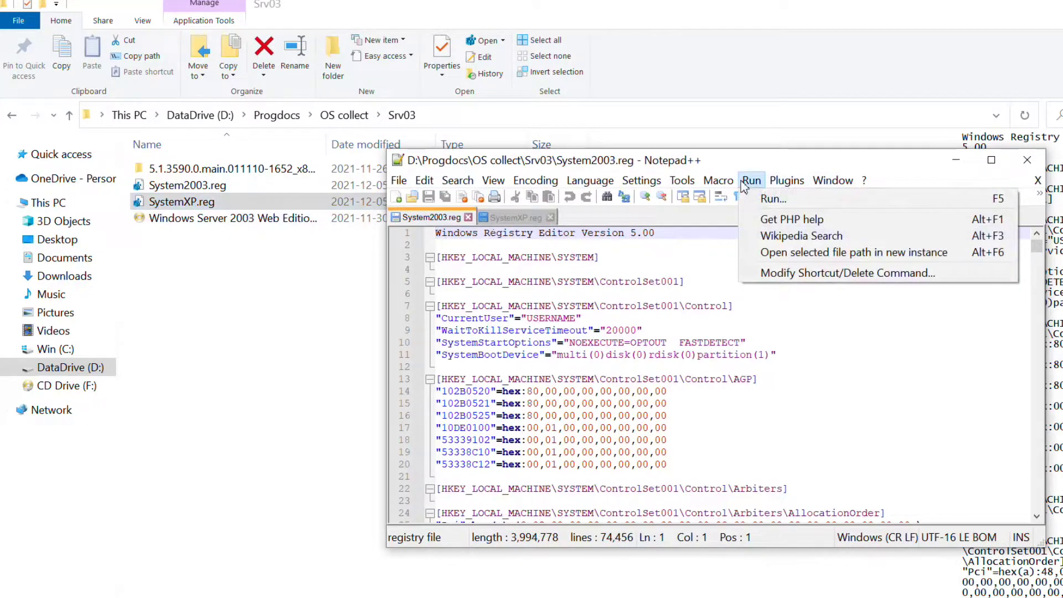
Step: Compare System2003.reg (set as first) with SystemXP.reg and maximize the window
{"action": "mouse_move", "coordinate": [822, 199]}
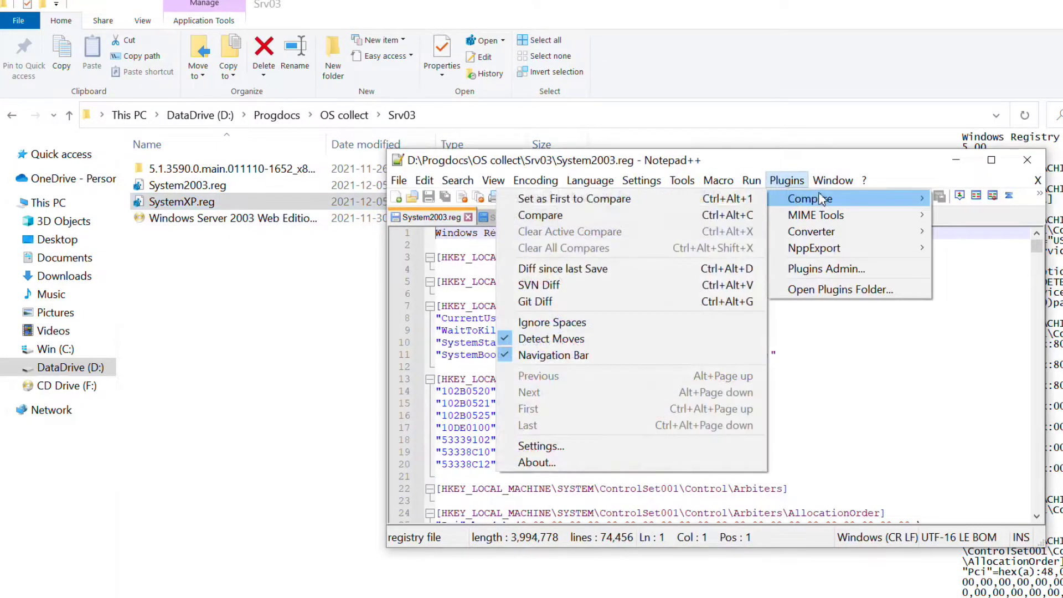
{"action": "left_click", "coordinate": [726, 200]}
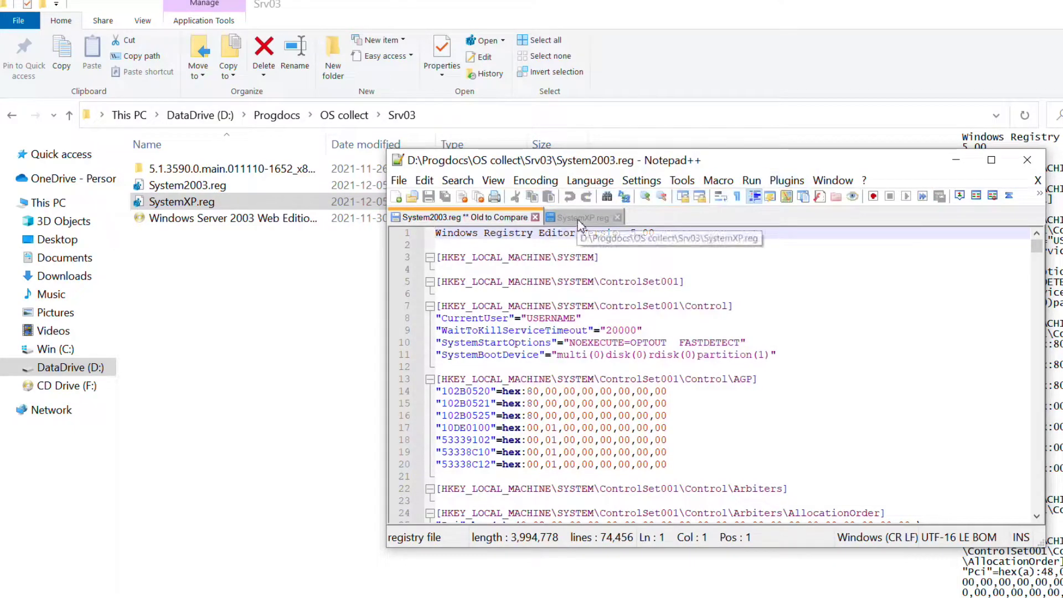
{"action": "left_click", "coordinate": [579, 220]}
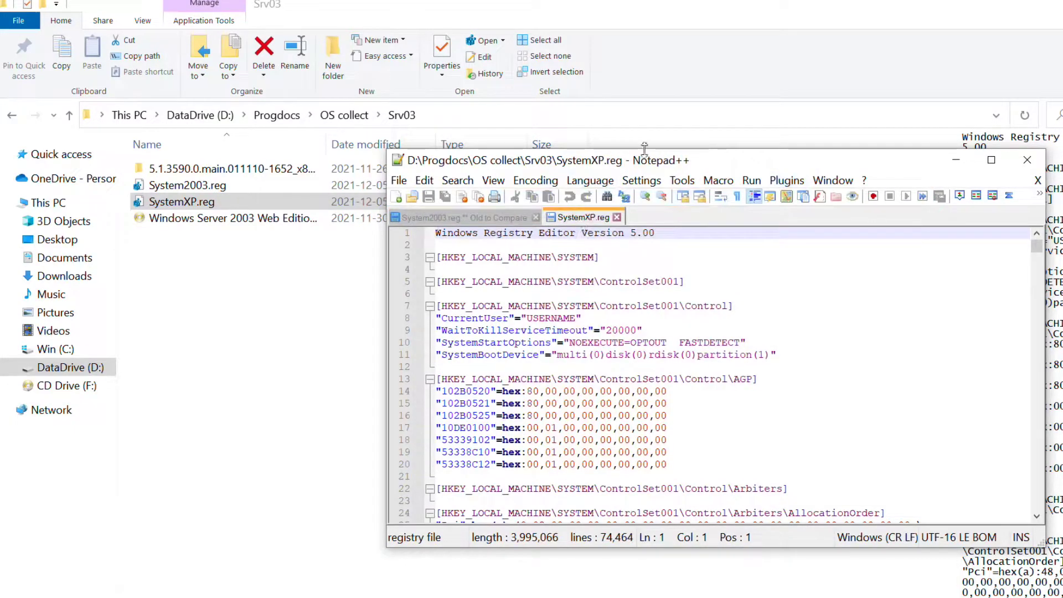
{"action": "left_click", "coordinate": [775, 182]}
{"action": "mouse_move", "coordinate": [793, 200]}
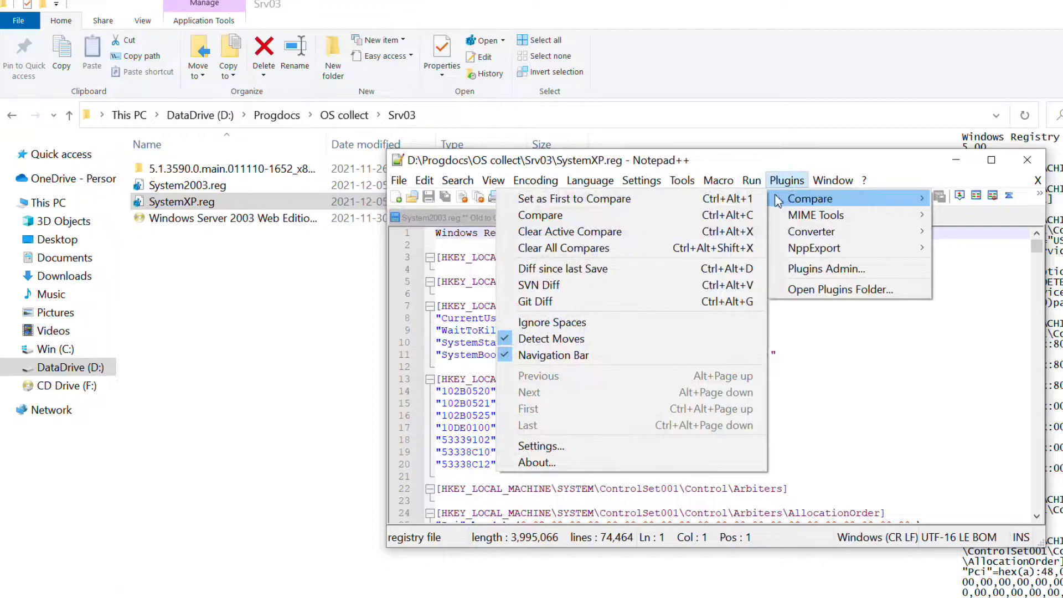
{"action": "left_click", "coordinate": [672, 224]}
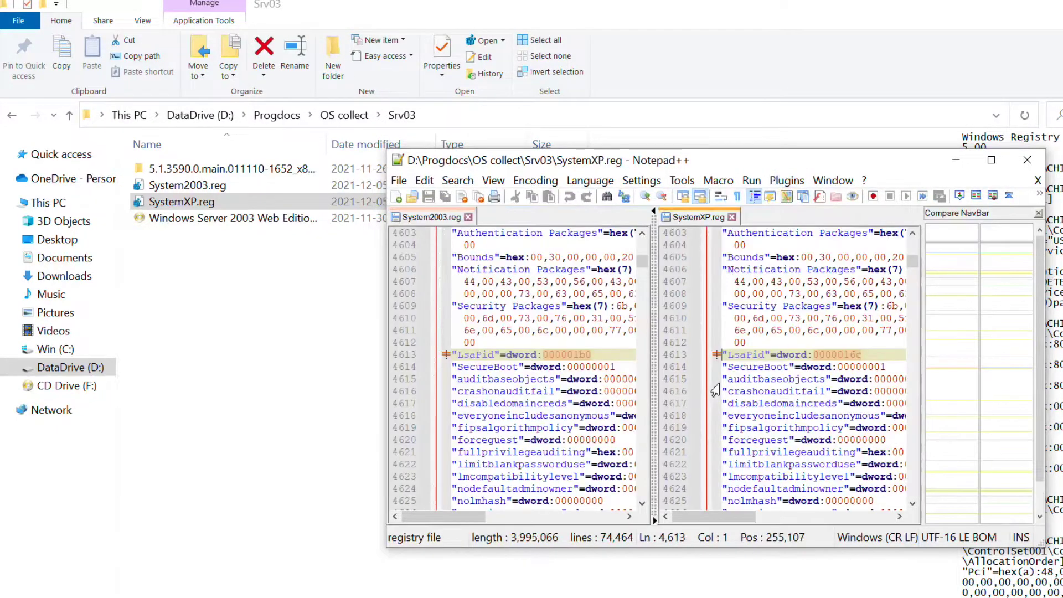
{"action": "left_click", "coordinate": [991, 164]}
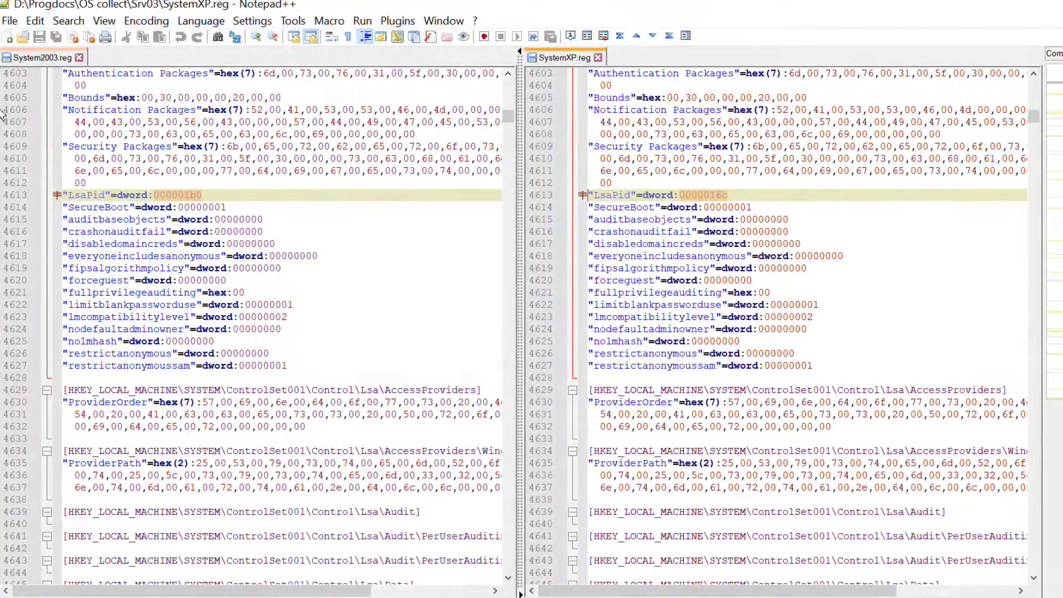
Step: Find the LsaPid line and overwrite System2003.reg's value 000001b0 with 00000000
{"action": "scroll", "coordinate": [487, 302], "scroll_direction": "up", "scroll_amount": 1}
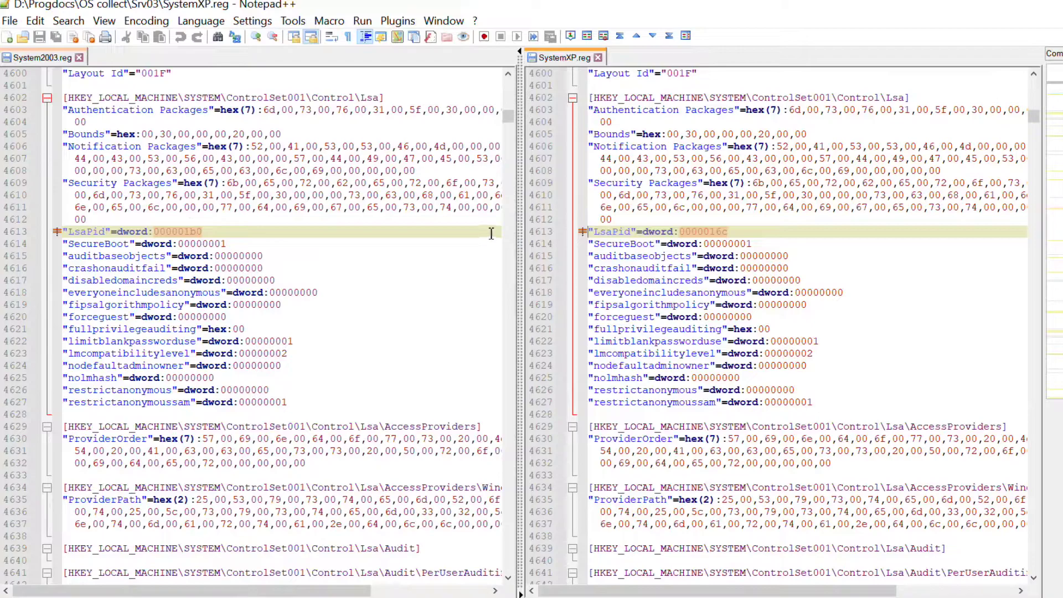
{"action": "scroll", "coordinate": [33, 188], "scroll_direction": "up", "scroll_amount": 2}
{"action": "left_click", "coordinate": [32, 182]}
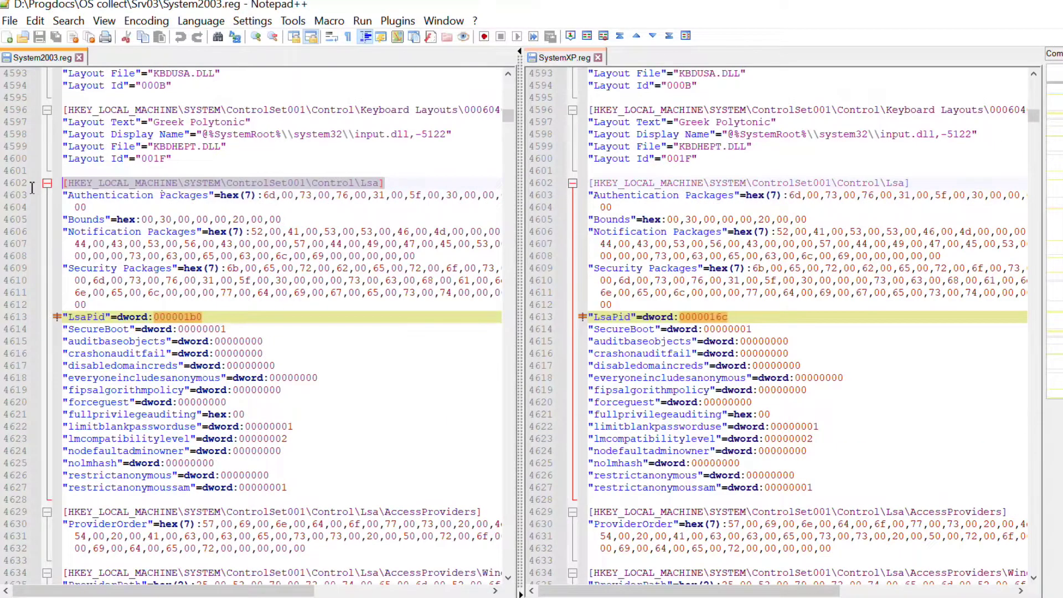
{"action": "left_click", "coordinate": [172, 329]}
{"action": "left_click_drag", "start_coordinate": [223, 320], "coordinate": [64, 321]}
{"action": "left_click", "coordinate": [158, 317]}
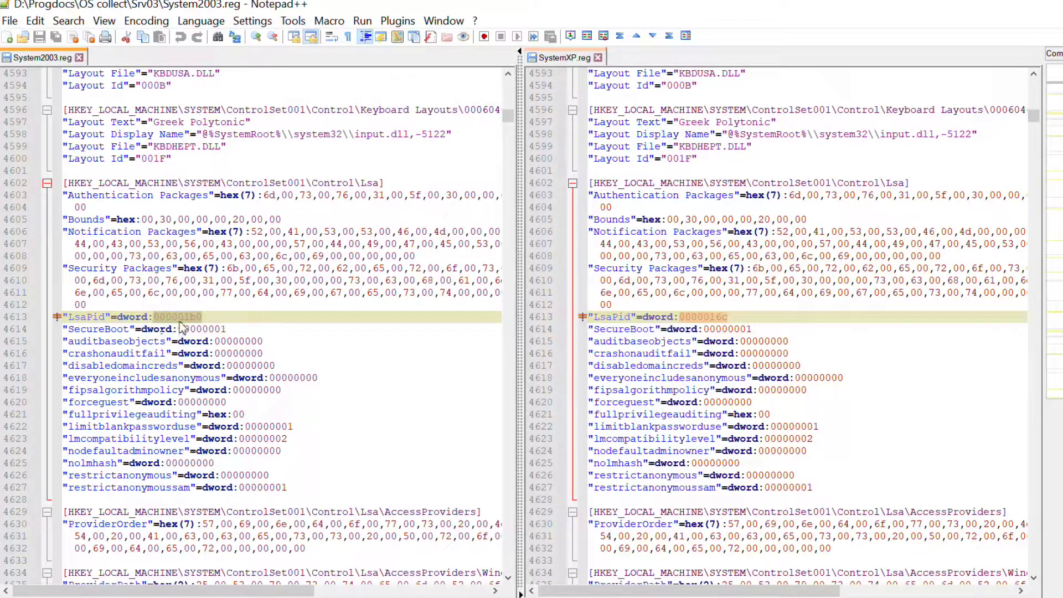
{"action": "double_click", "coordinate": [190, 318]}
{"action": "type", "text": "00000000"}
{"action": "left_click", "coordinate": [736, 317]}
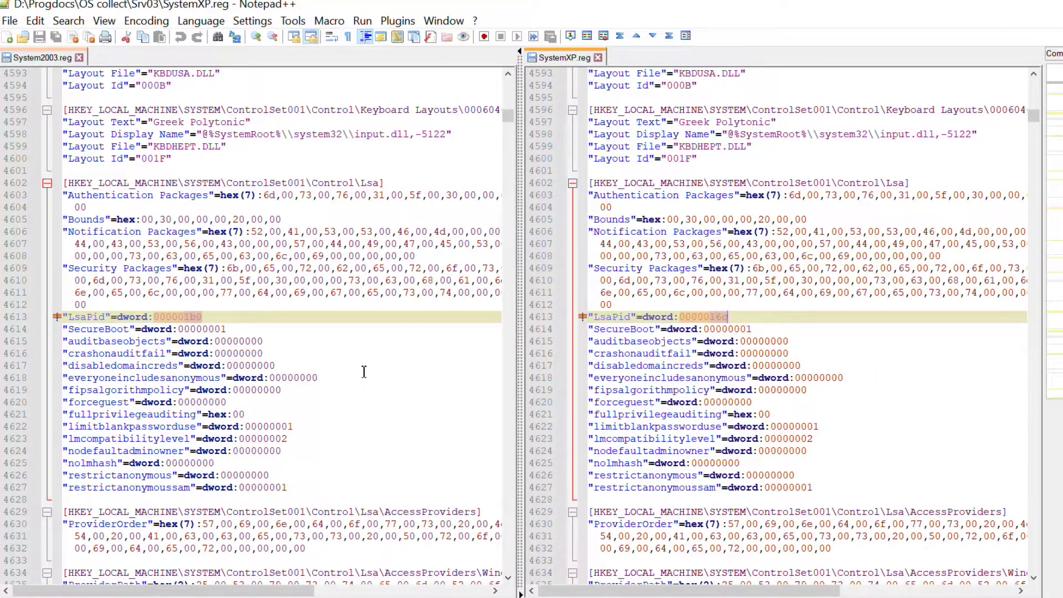
{"action": "scroll", "coordinate": [364, 372], "scroll_direction": "down", "scroll_amount": 11}
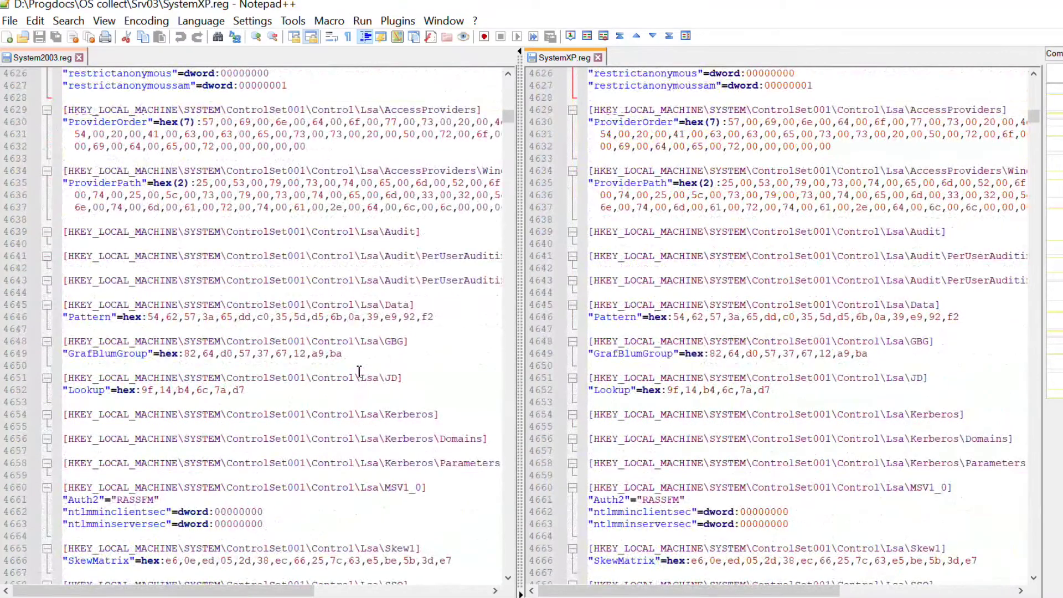
Step: Step to the ProductType difference and select the differing lines 10847–10849
{"action": "left_click", "coordinate": [653, 36]}
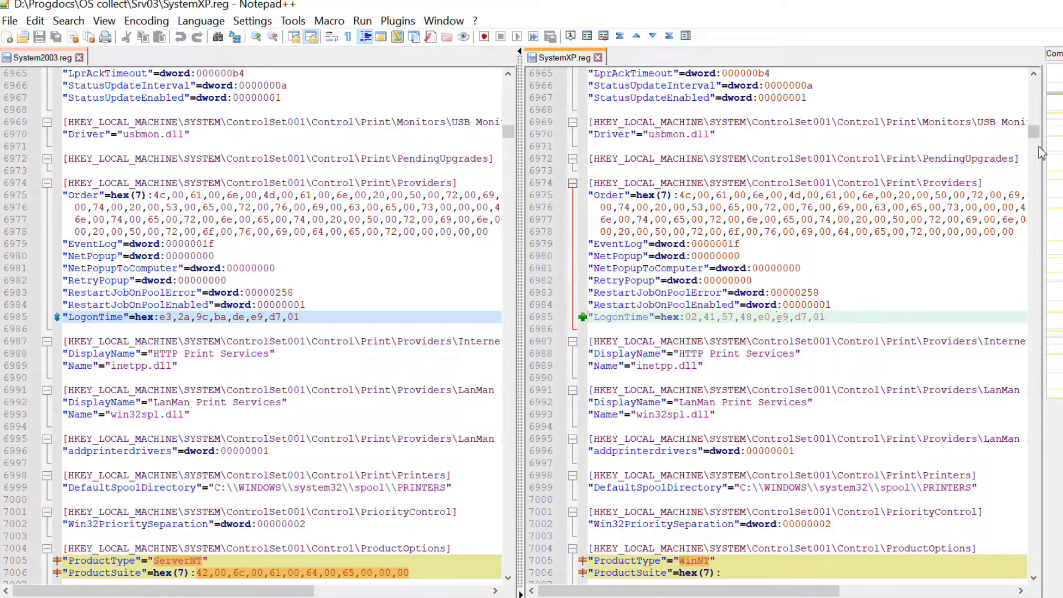
{"action": "left_click", "coordinate": [655, 37]}
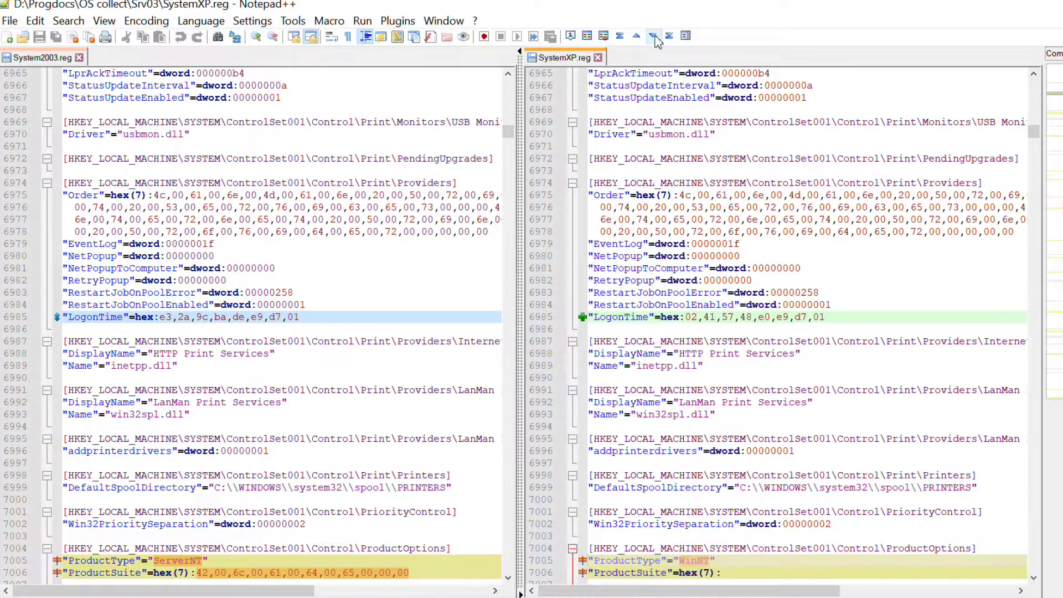
{"action": "left_click", "coordinate": [655, 37]}
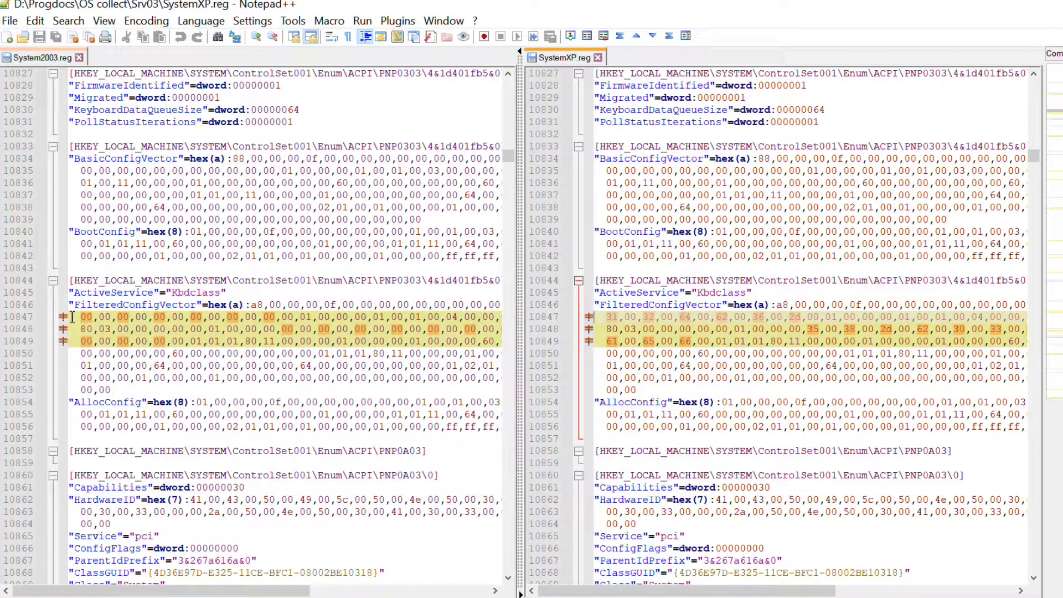
{"action": "left_click_drag", "start_coordinate": [72, 316], "coordinate": [524, 339]}
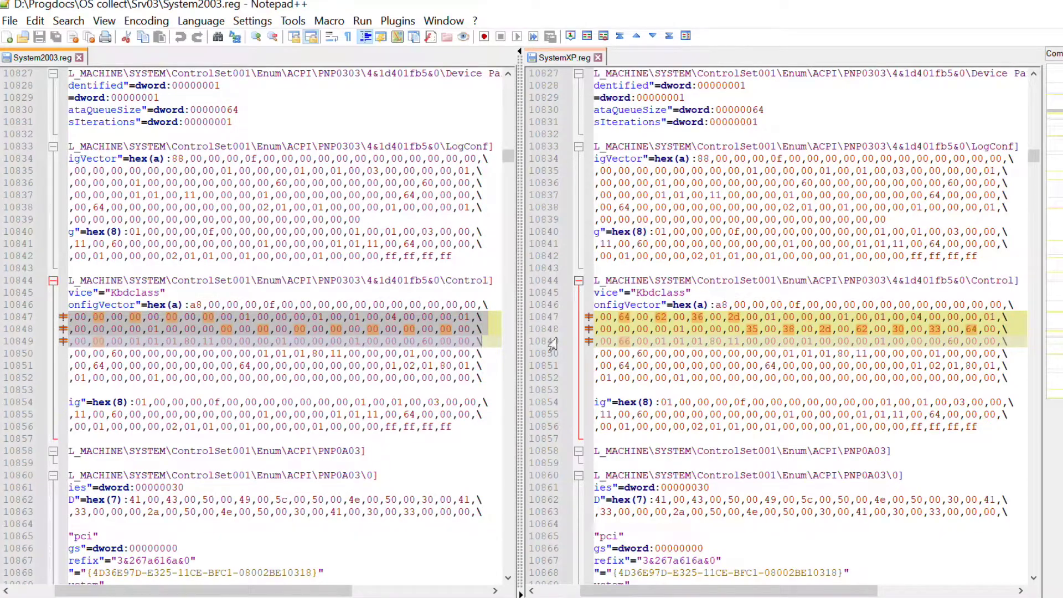
Step: Step through further differences down to the mismatched Tcpip DHCP lease values
{"action": "left_click", "coordinate": [655, 36]}
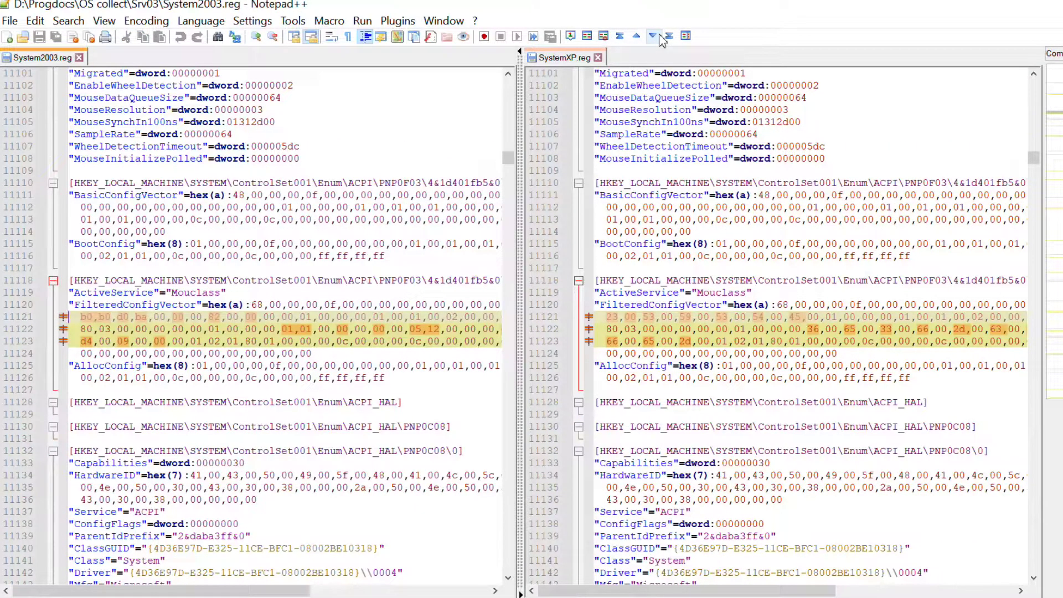
{"action": "left_click", "coordinate": [660, 37]}
{"action": "left_click", "coordinate": [660, 37]}
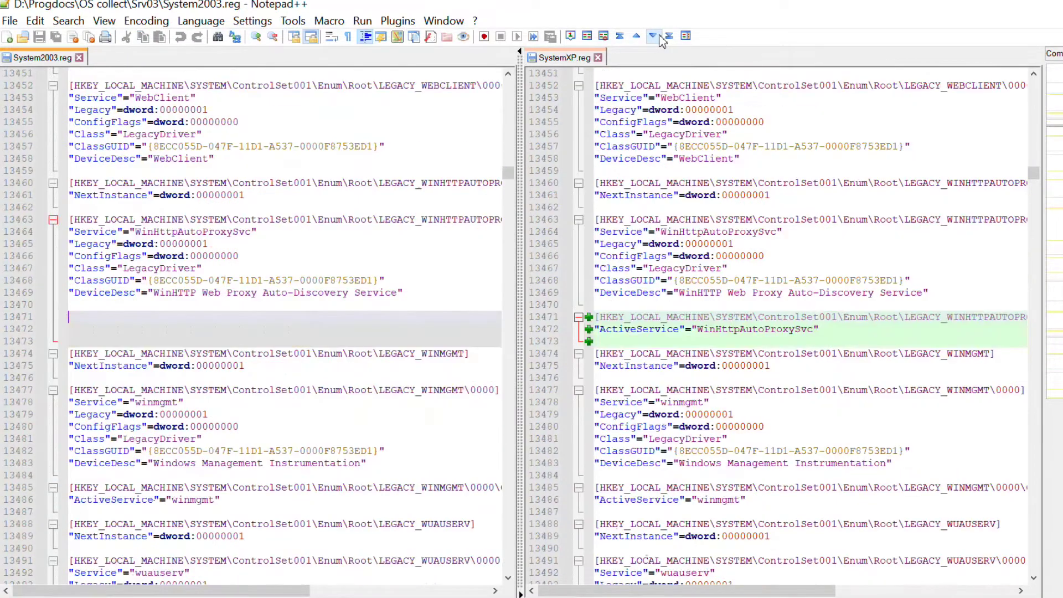
{"action": "left_click", "coordinate": [660, 37]}
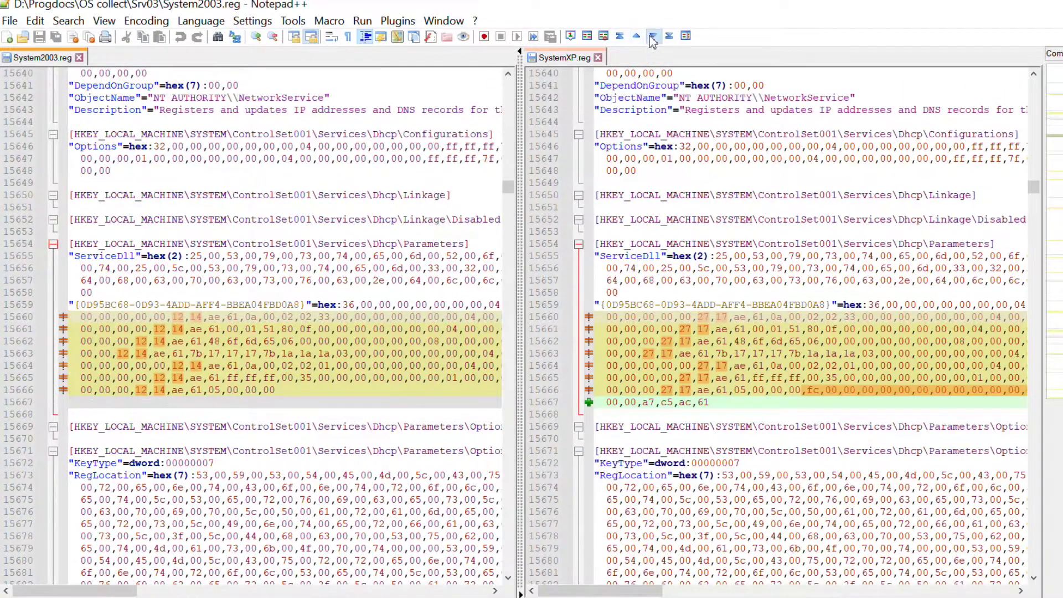
{"action": "left_click", "coordinate": [654, 37]}
{"action": "left_click", "coordinate": [653, 38]}
{"action": "left_click", "coordinate": [654, 38]}
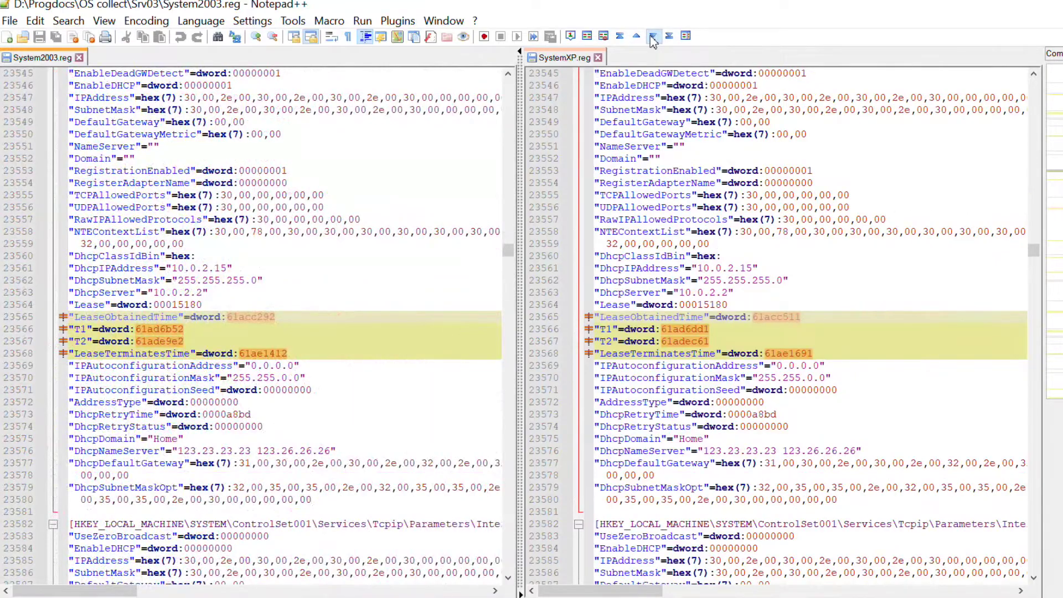
{"action": "left_click", "coordinate": [652, 38]}
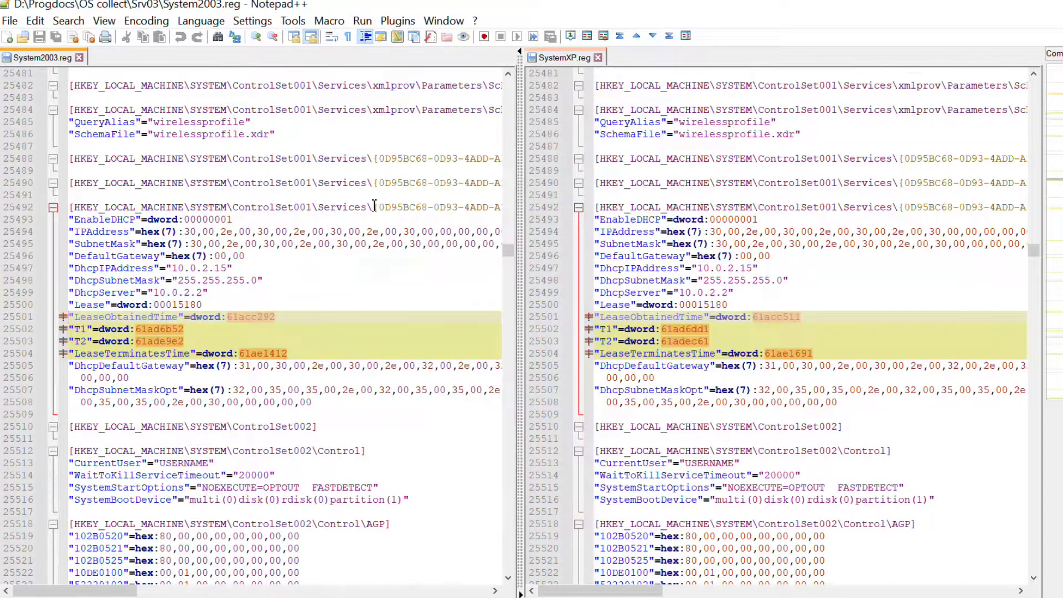
Step: Select the key path on line 25492, then advance to the LsaPid and LogonTime differences
{"action": "left_click_drag", "start_coordinate": [377, 207], "coordinate": [497, 209]}
{"action": "left_click", "coordinate": [726, 208]}
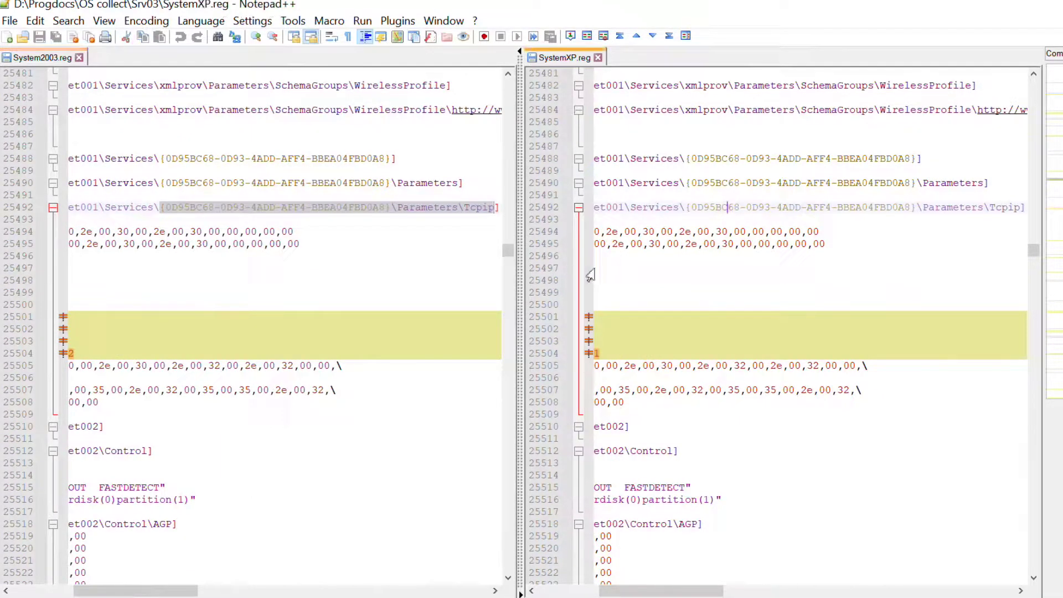
{"action": "left_click", "coordinate": [654, 36]}
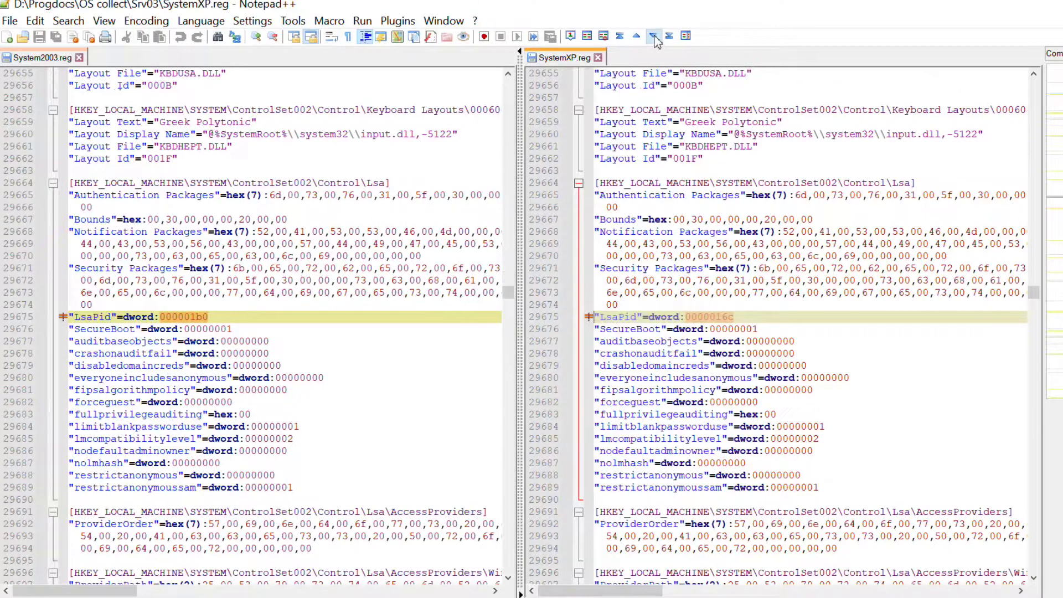
{"action": "left_click", "coordinate": [654, 36]}
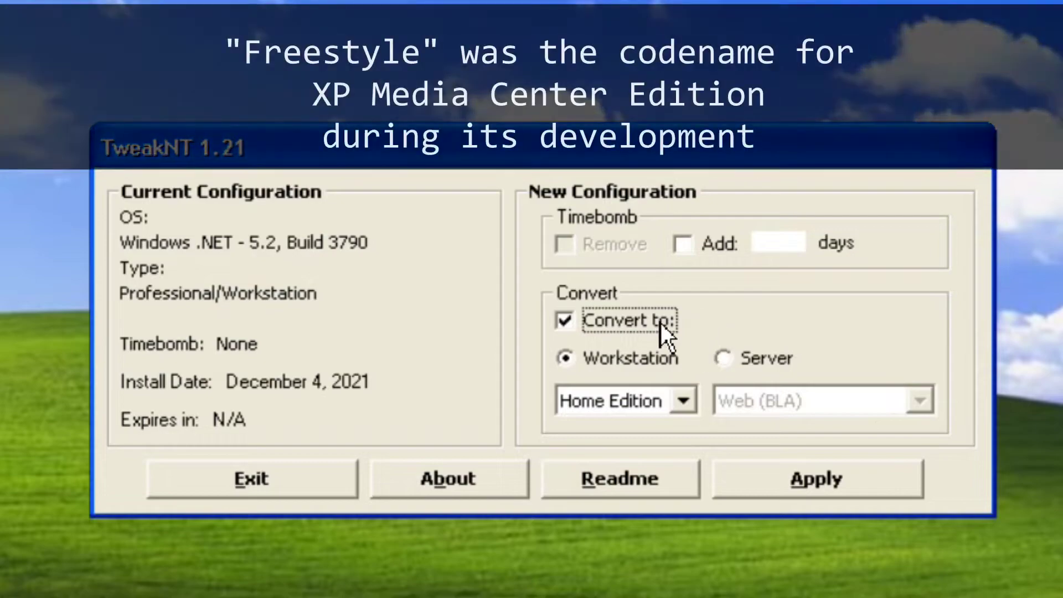
Step: Apply TweakNT's Workstation – Media Center conversion, let it restart, and log on with the Administrator password
{"action": "left_click", "coordinate": [682, 400]}
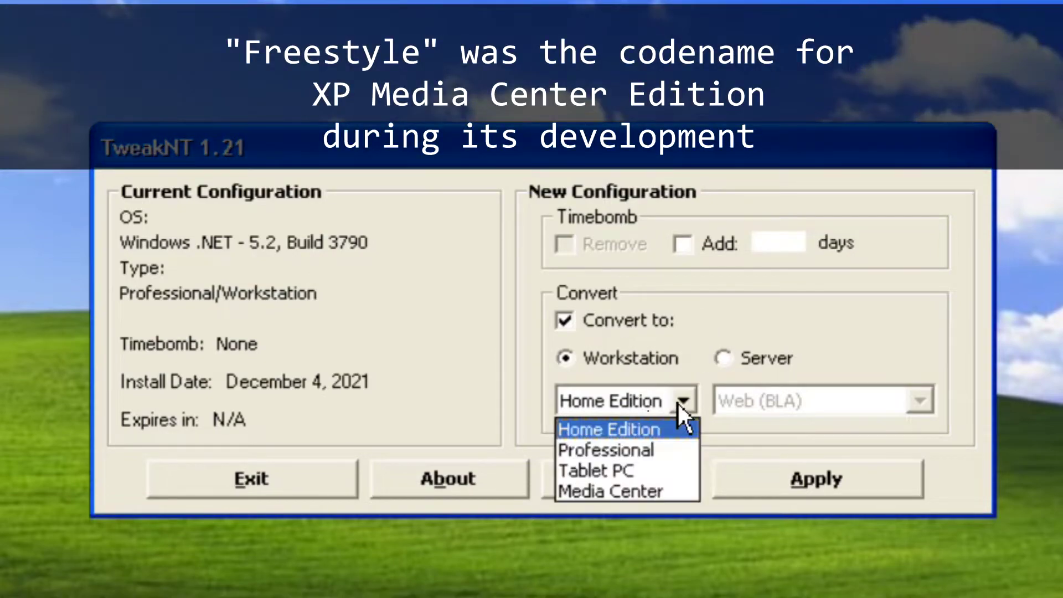
{"action": "left_click", "coordinate": [672, 495]}
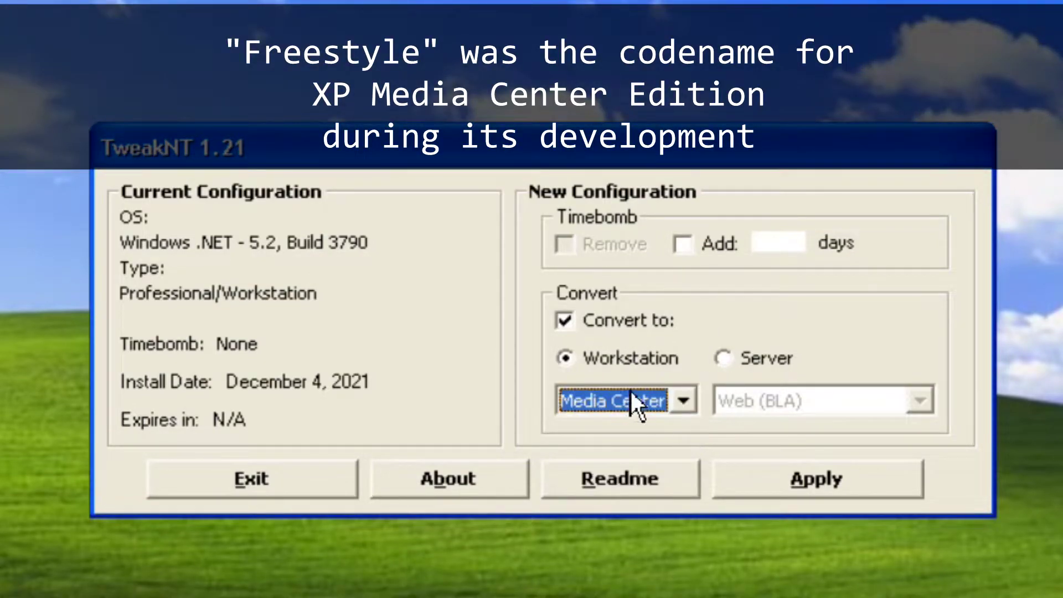
{"action": "left_click", "coordinate": [830, 492]}
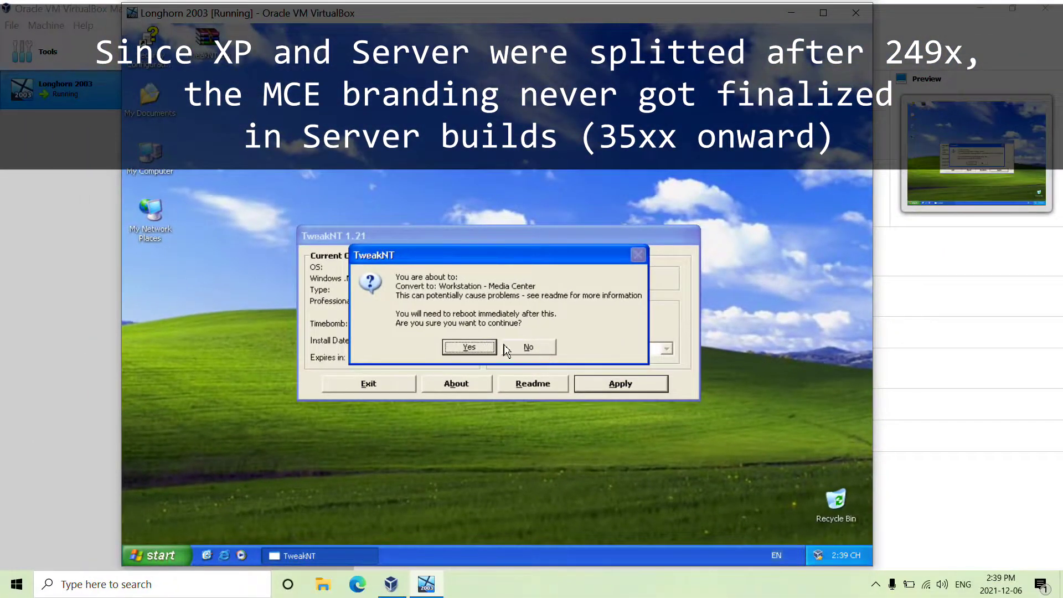
{"action": "left_click", "coordinate": [463, 351]}
{"action": "left_click", "coordinate": [465, 355]}
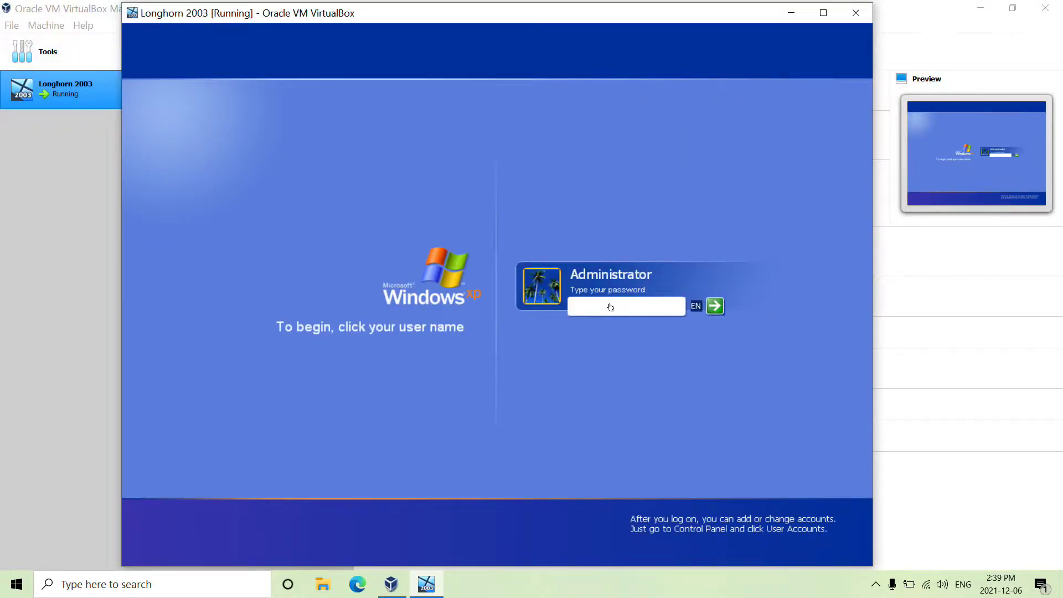
{"action": "type", "text": "123"}
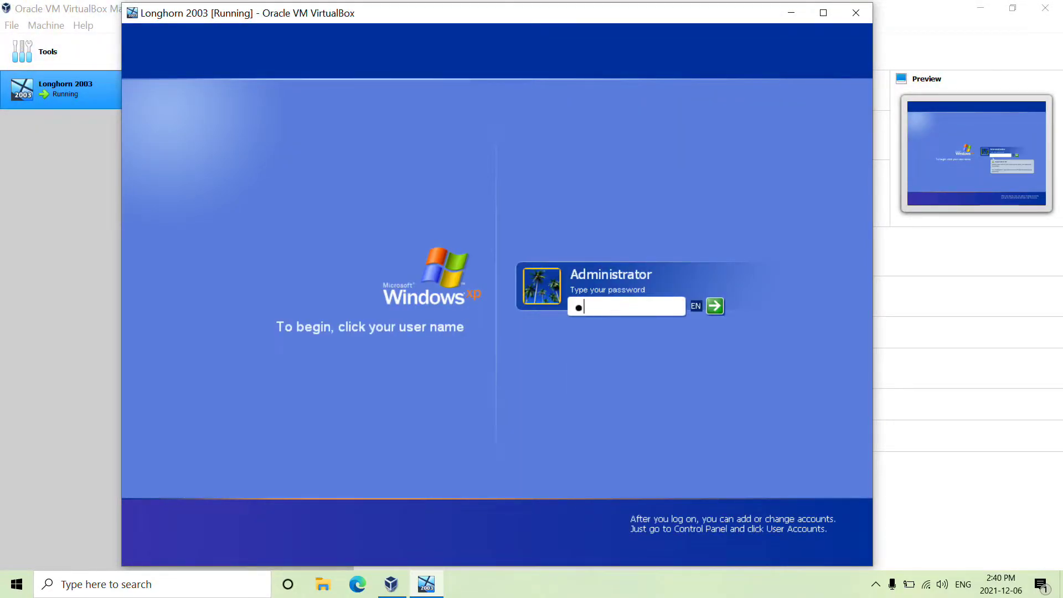
{"action": "key", "text": "Return"}
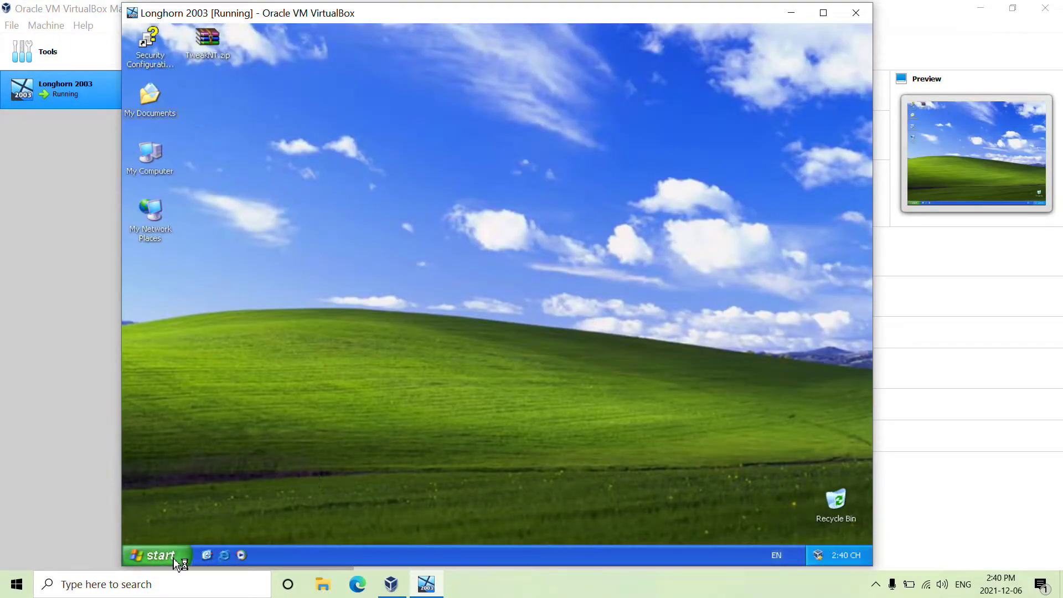
Step: Run winver to show the About Windows box reporting Windows XP Freestyle
{"action": "left_click", "coordinate": [171, 557]}
{"action": "left_click", "coordinate": [311, 442]}
{"action": "type", "text": "winver"}
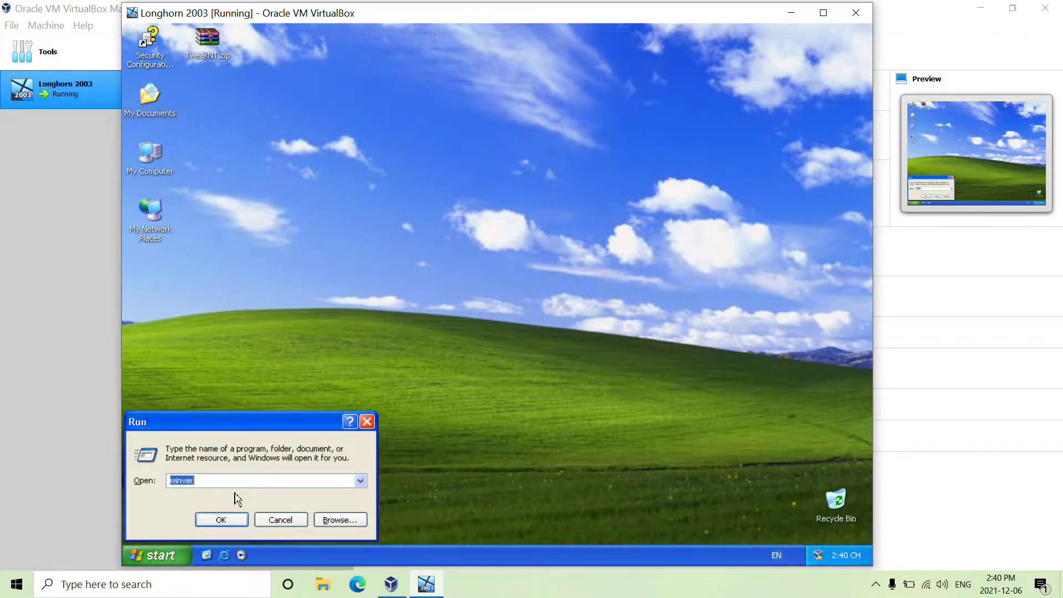
{"action": "left_click", "coordinate": [221, 519]}
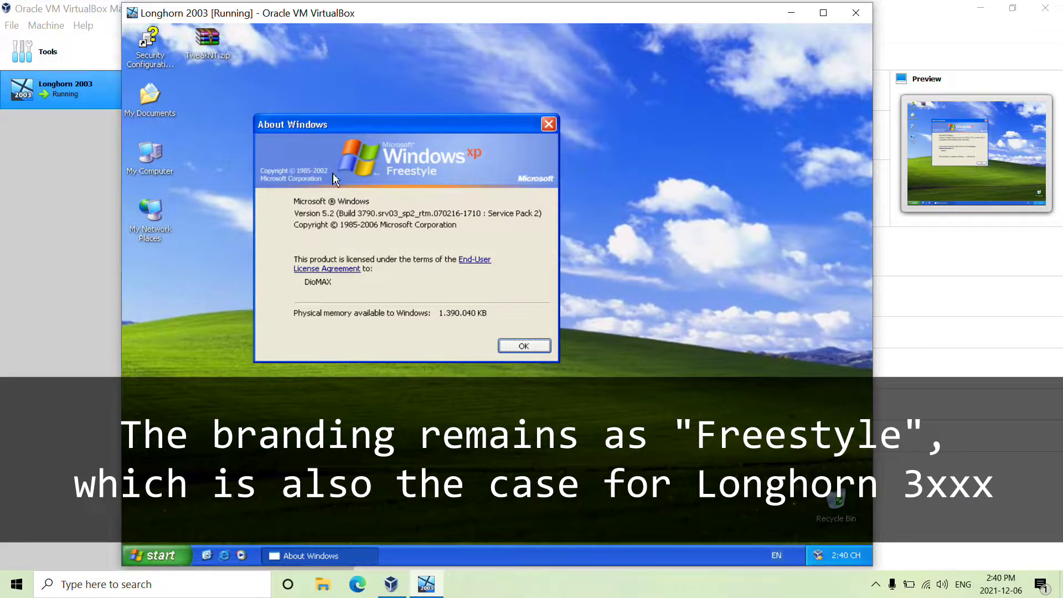
Step: Open Task Manager from the taskbar menu, then close it
{"action": "right_click", "coordinate": [446, 548]}
{"action": "left_click", "coordinate": [471, 518]}
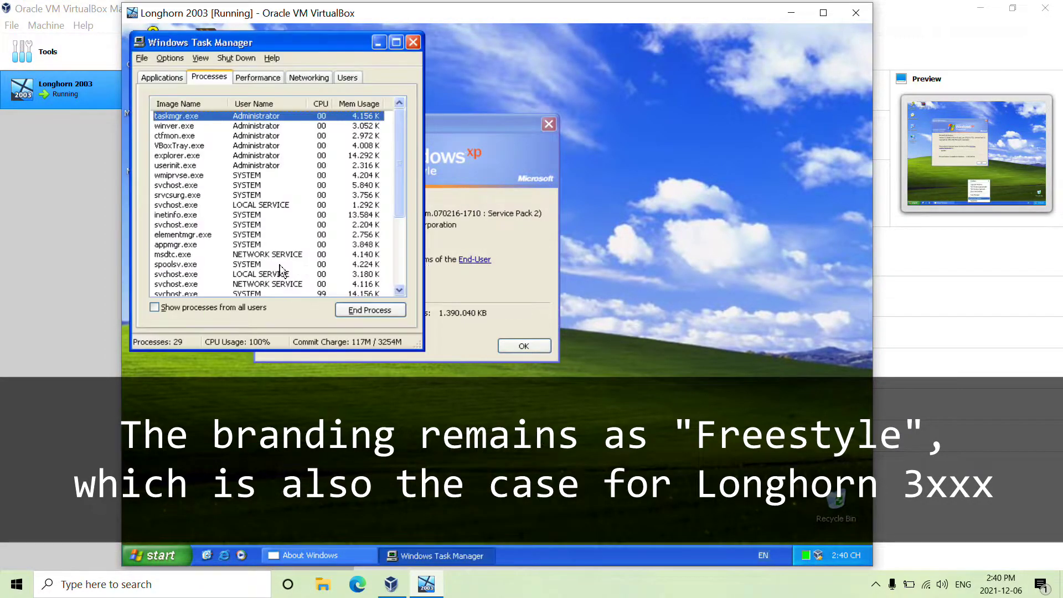
{"action": "left_click", "coordinate": [410, 41]}
Step: Switch the Start menu to Classic style to check its branding, then revert to the standard style
{"action": "right_click", "coordinate": [560, 556]}
{"action": "left_click", "coordinate": [598, 548]}
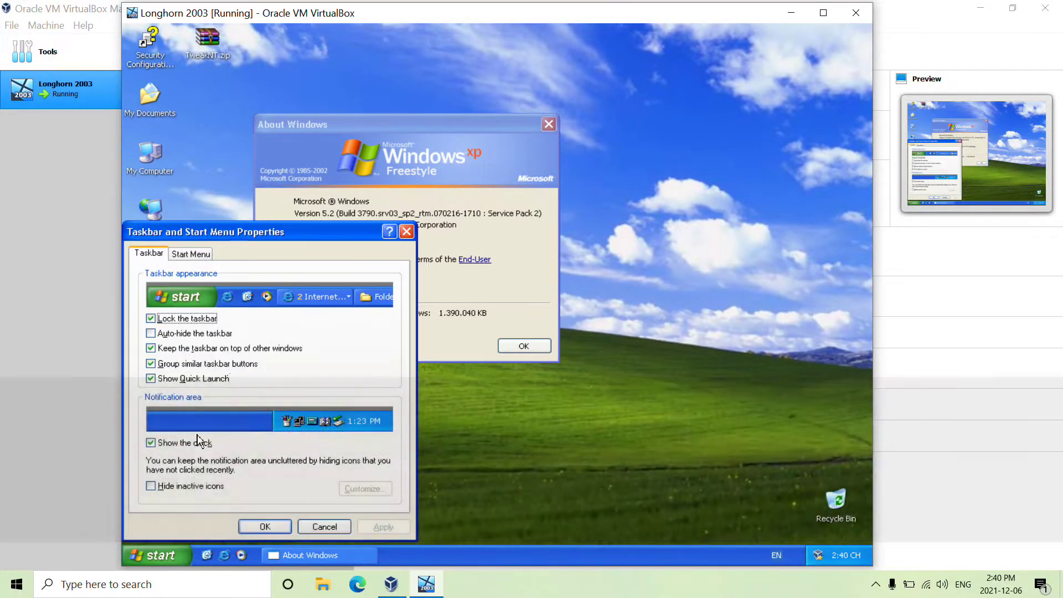
{"action": "left_click", "coordinate": [191, 252]}
{"action": "left_click", "coordinate": [144, 467]}
{"action": "left_click", "coordinate": [383, 527]}
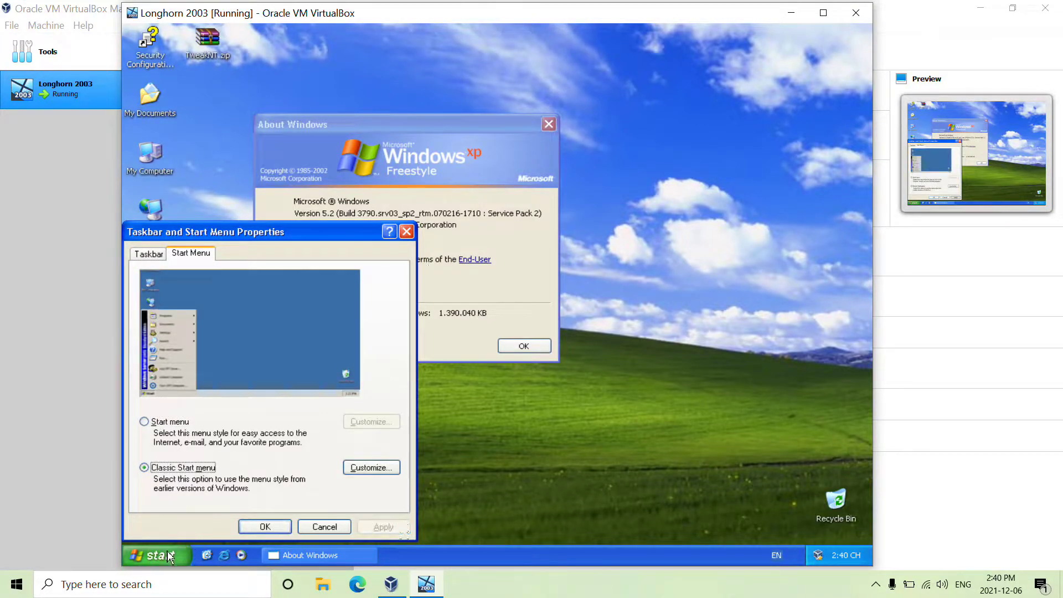
{"action": "left_click", "coordinate": [152, 556]}
{"action": "mouse_move", "coordinate": [147, 393]}
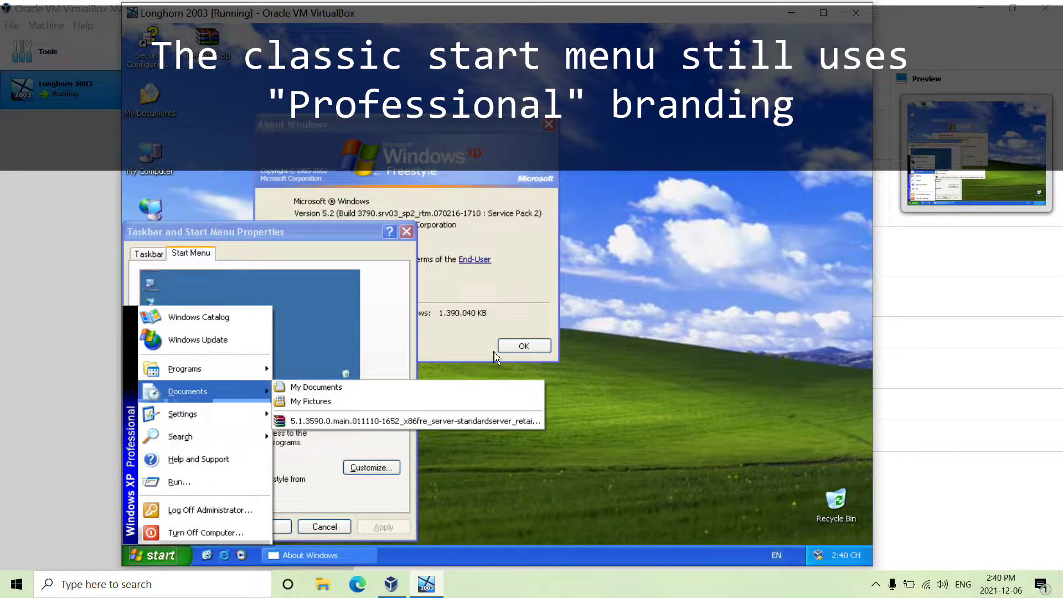
{"action": "left_click_drag", "start_coordinate": [363, 232], "coordinate": [529, 212]}
{"action": "left_click", "coordinate": [311, 402]}
{"action": "left_click", "coordinate": [551, 507]}
{"action": "left_click", "coordinate": [432, 507]}
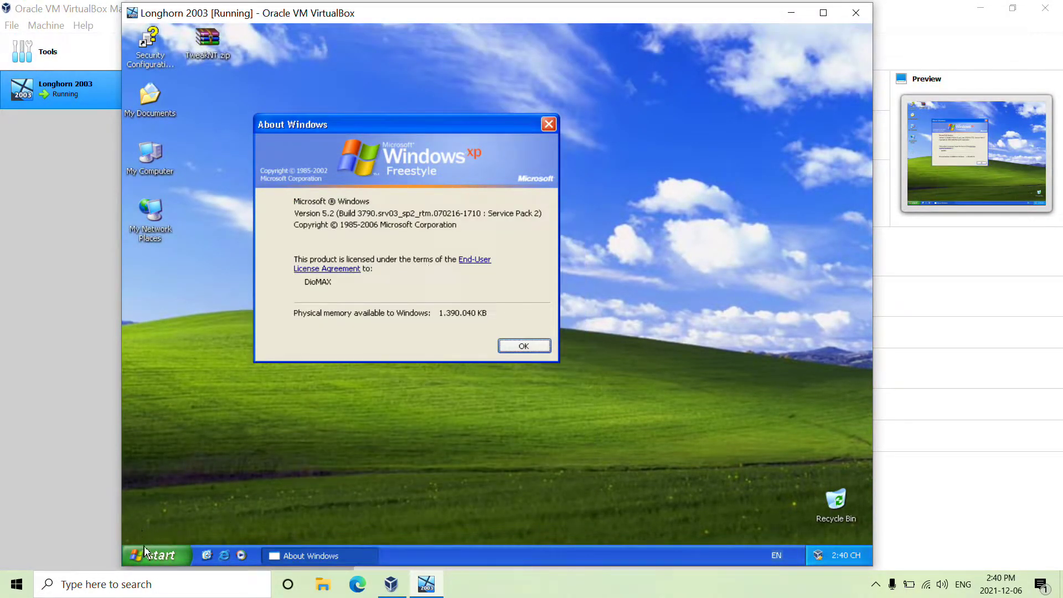
Step: Open My Computer's System Properties and move the window to the right
{"action": "right_click", "coordinate": [144, 162]}
{"action": "left_click", "coordinate": [170, 299]}
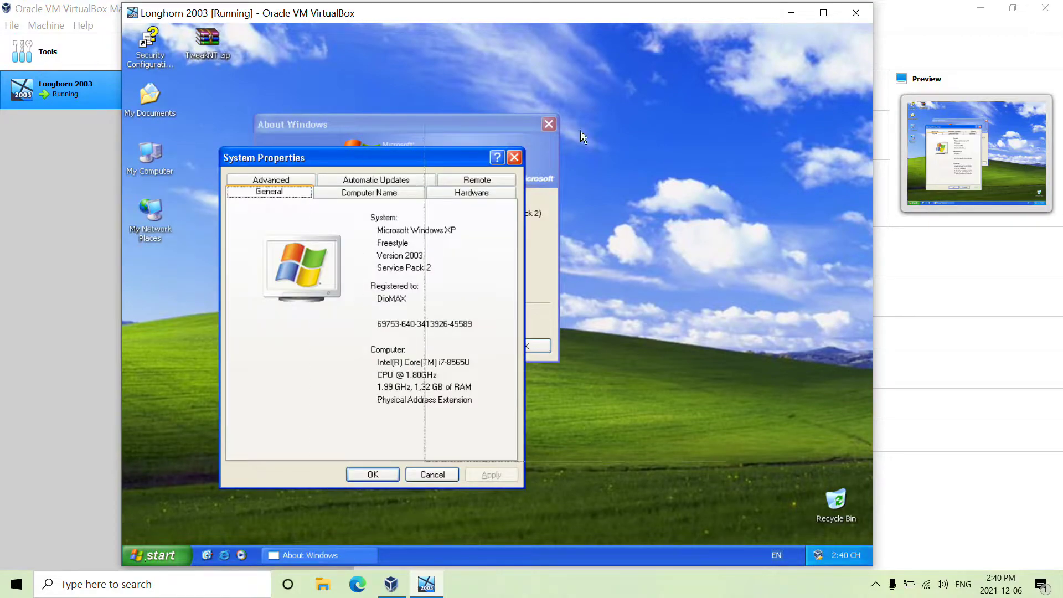
{"action": "left_click_drag", "start_coordinate": [395, 123], "coordinate": [670, 123]}
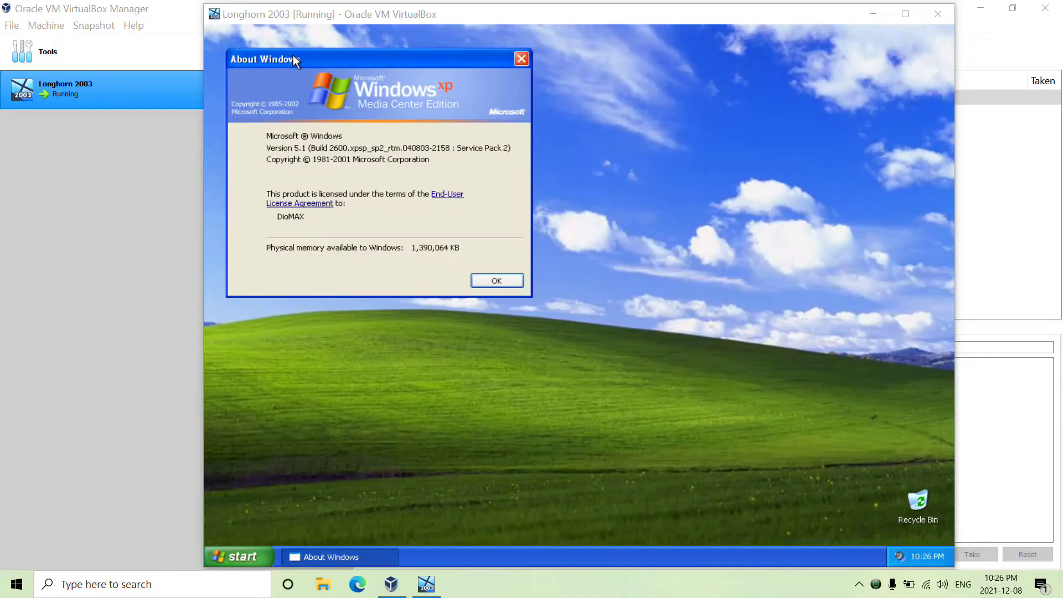
Step: Shift the MCE build 2600 About Windows dialog and open the Start menu
{"action": "left_click_drag", "start_coordinate": [348, 66], "coordinate": [361, 90]}
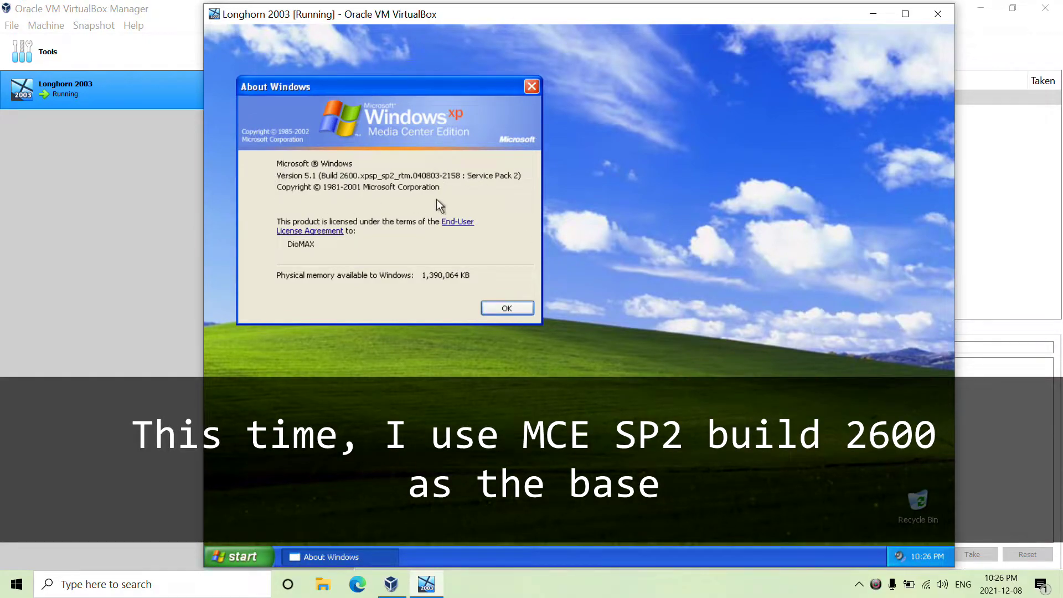
{"action": "left_click", "coordinate": [254, 557]}
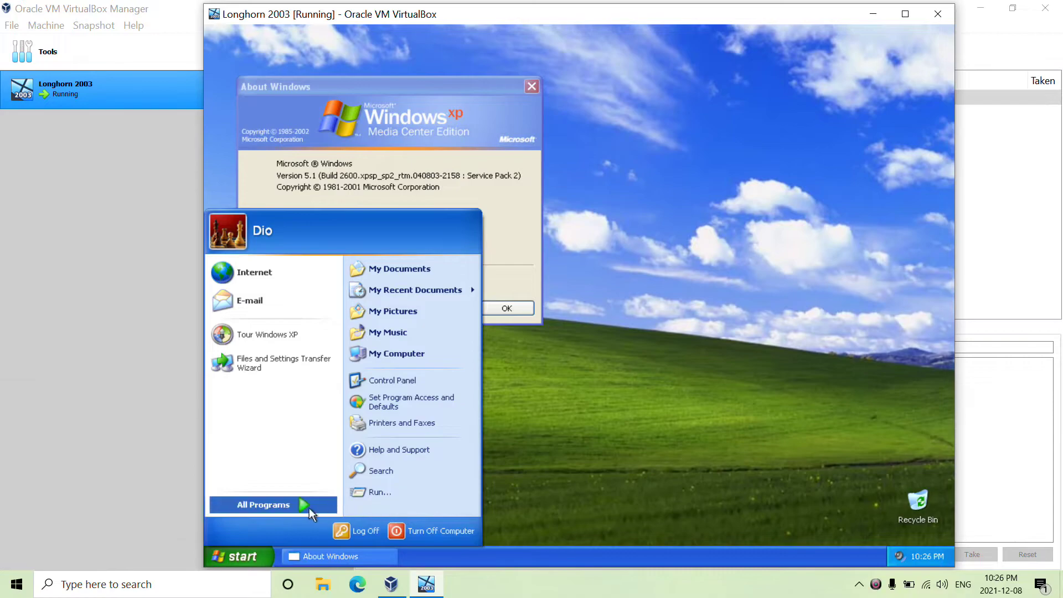
Step: Launch TweakNT from TweakNT.zip on the D: drive
{"action": "left_click", "coordinate": [424, 354]}
{"action": "double_click", "coordinate": [443, 299]}
{"action": "double_click", "coordinate": [576, 266]}
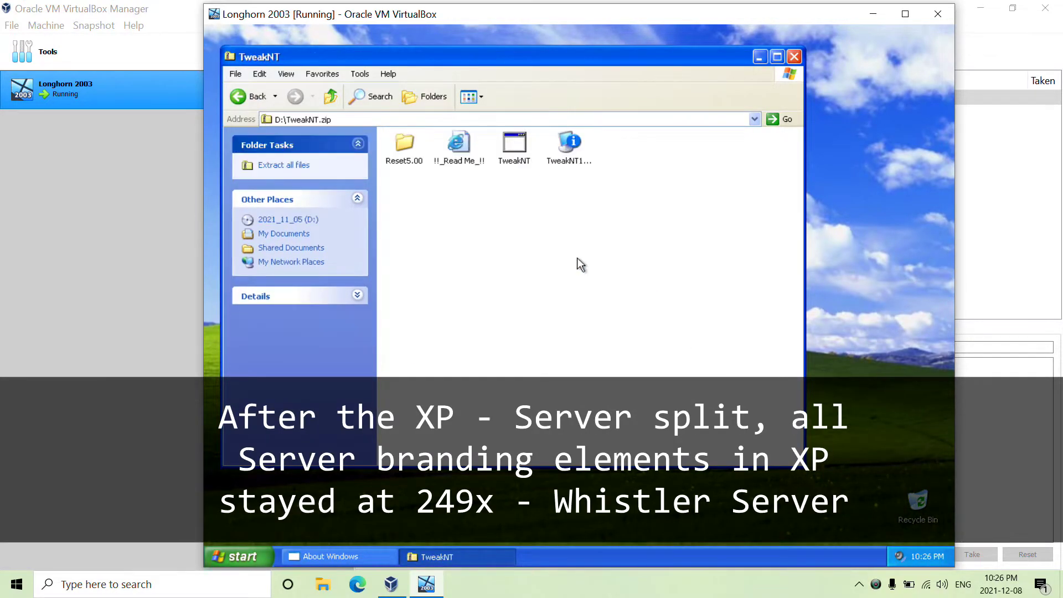
{"action": "double_click", "coordinate": [514, 145]}
{"action": "left_click", "coordinate": [598, 322]}
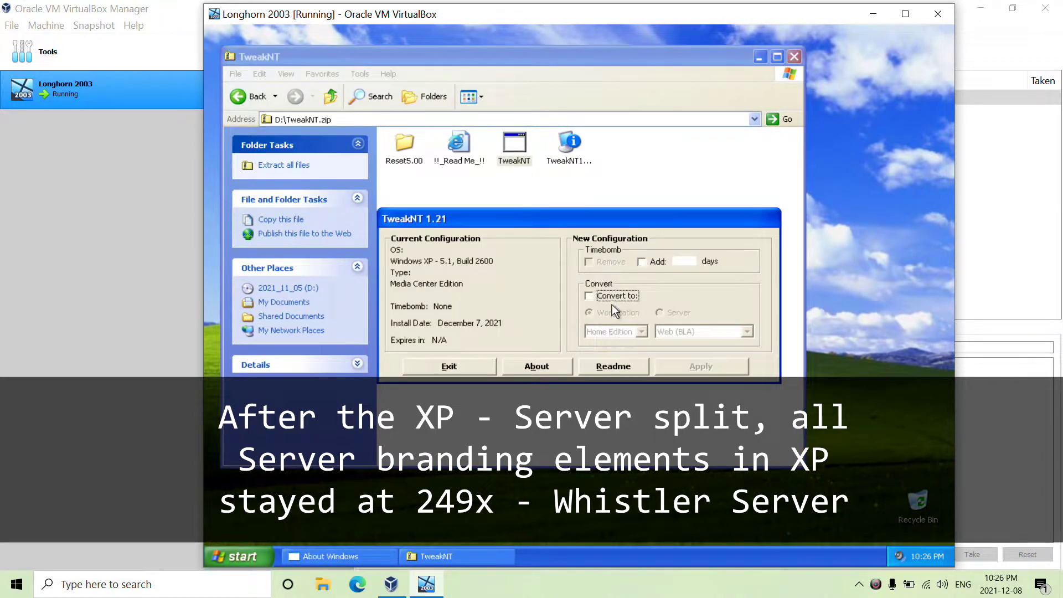
Step: Convert the system to Server – Standard in TweakNT, confirm, and accept the restart
{"action": "left_click", "coordinate": [627, 297]}
{"action": "left_click", "coordinate": [684, 313]}
{"action": "left_click", "coordinate": [747, 331]}
{"action": "left_click", "coordinate": [687, 352]}
{"action": "left_click", "coordinate": [702, 366]}
{"action": "left_click", "coordinate": [551, 347]}
{"action": "left_click", "coordinate": [545, 359]}
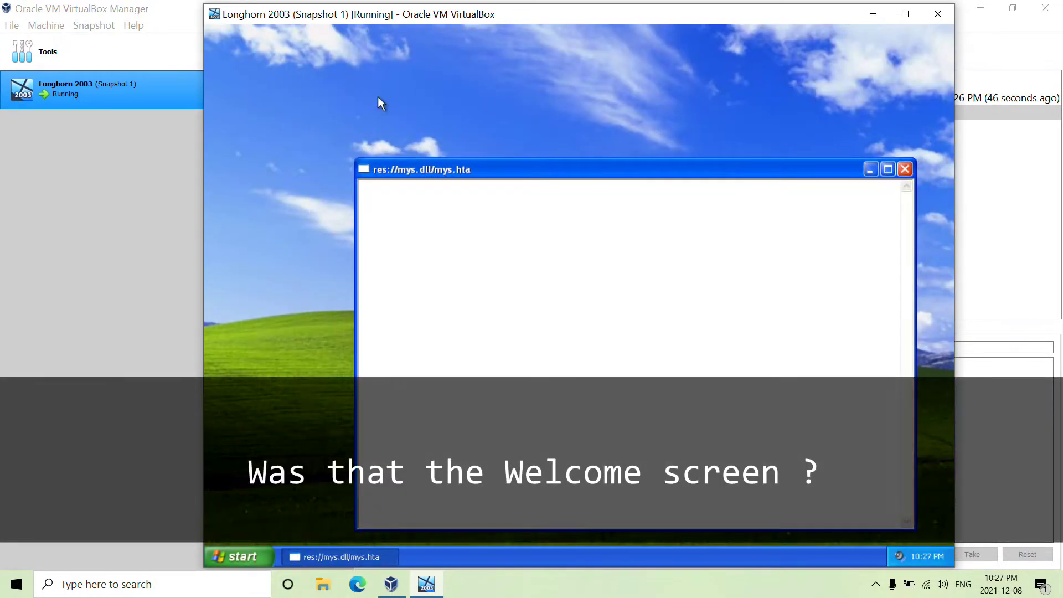
Step: Close the blank mys.hta window and dismiss the service startup failure message
{"action": "left_click", "coordinate": [905, 169]}
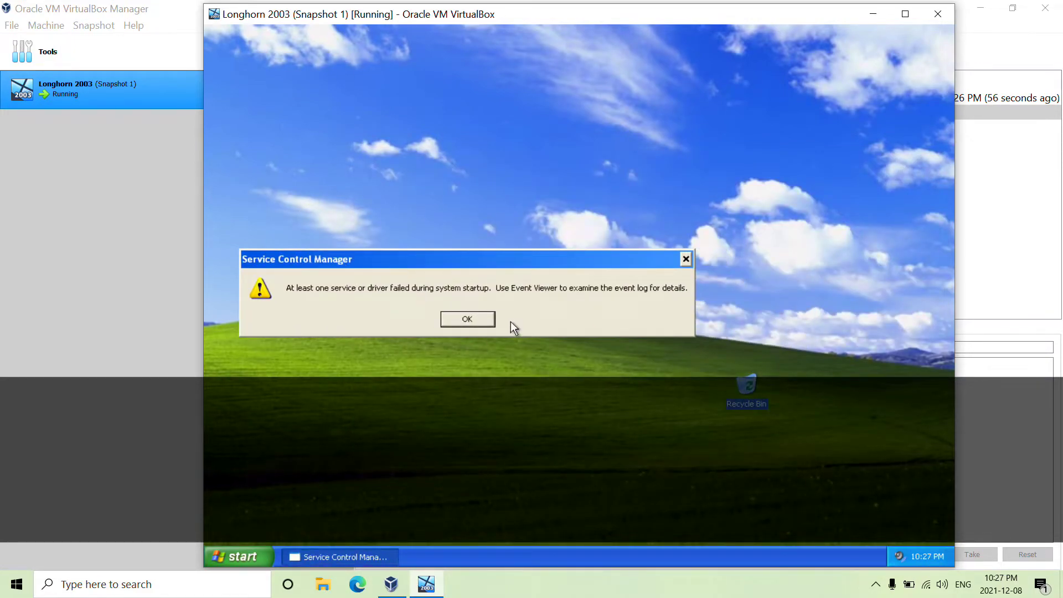
{"action": "left_click", "coordinate": [471, 319]}
{"action": "key", "text": "super"}
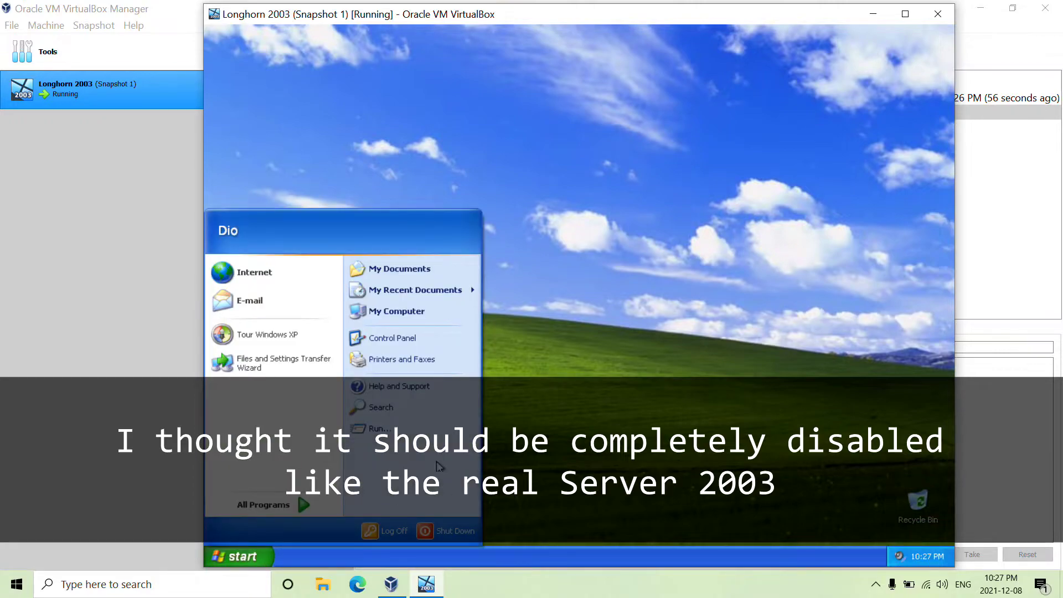
Step: Apply Windows Classic style in Display Properties Appearance, then reapply Windows XP style
{"action": "right_click", "coordinate": [593, 256]}
{"action": "left_click", "coordinate": [632, 341]}
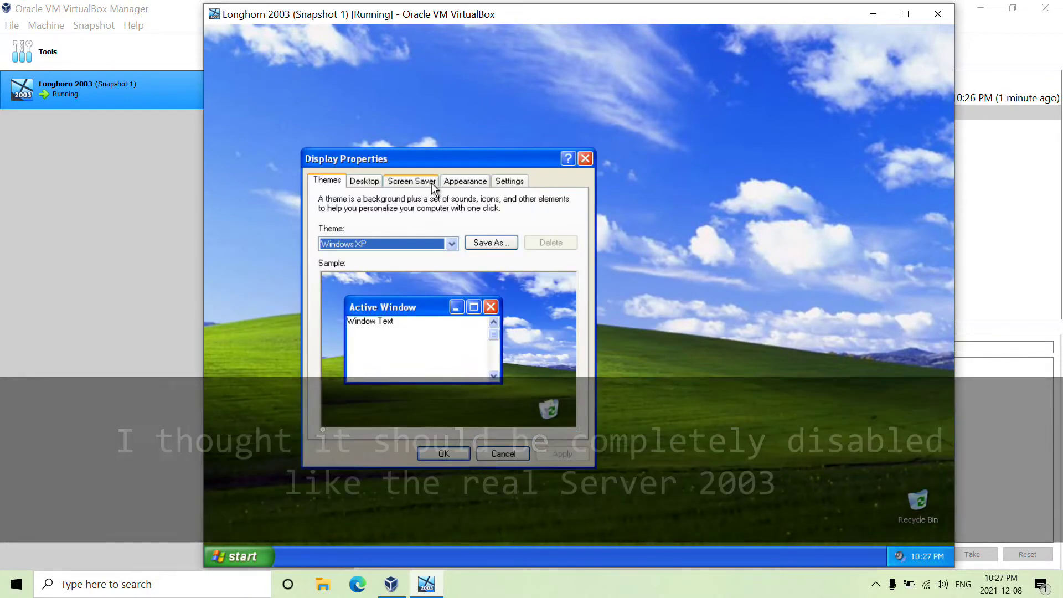
{"action": "left_click", "coordinate": [465, 181]}
{"action": "left_click", "coordinate": [387, 359]}
{"action": "left_click", "coordinate": [435, 377]}
{"action": "left_click", "coordinate": [562, 454]}
{"action": "left_click", "coordinate": [455, 358]}
{"action": "left_click", "coordinate": [388, 375]}
{"action": "left_click", "coordinate": [562, 448]}
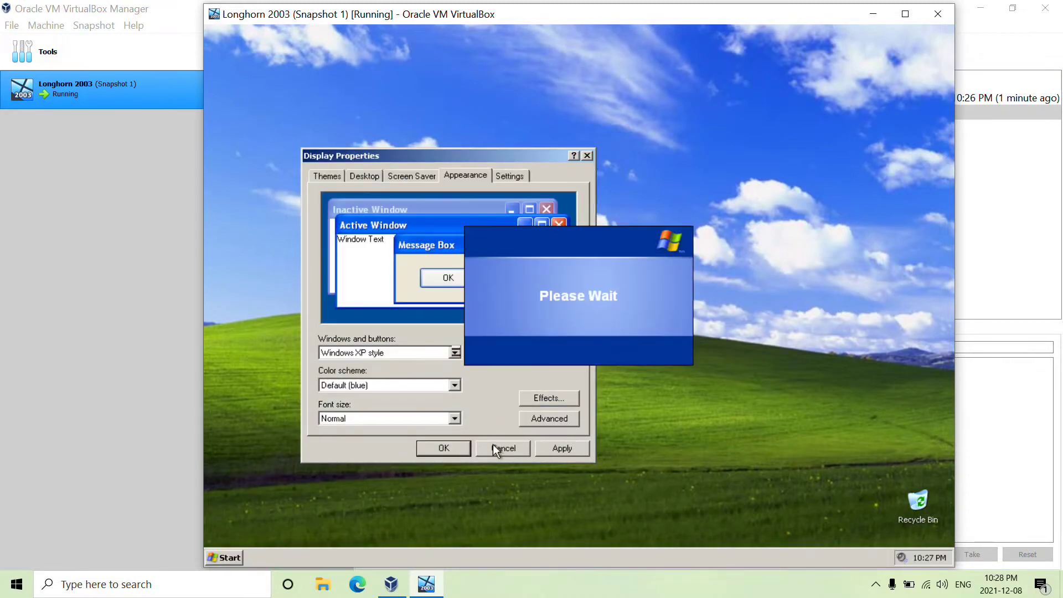
{"action": "left_click", "coordinate": [444, 449]}
{"action": "left_click", "coordinate": [244, 557]}
Step: Show About Windows via winver and System Properties side by side, both reporting Windows XP Server
{"action": "left_click", "coordinate": [377, 428]}
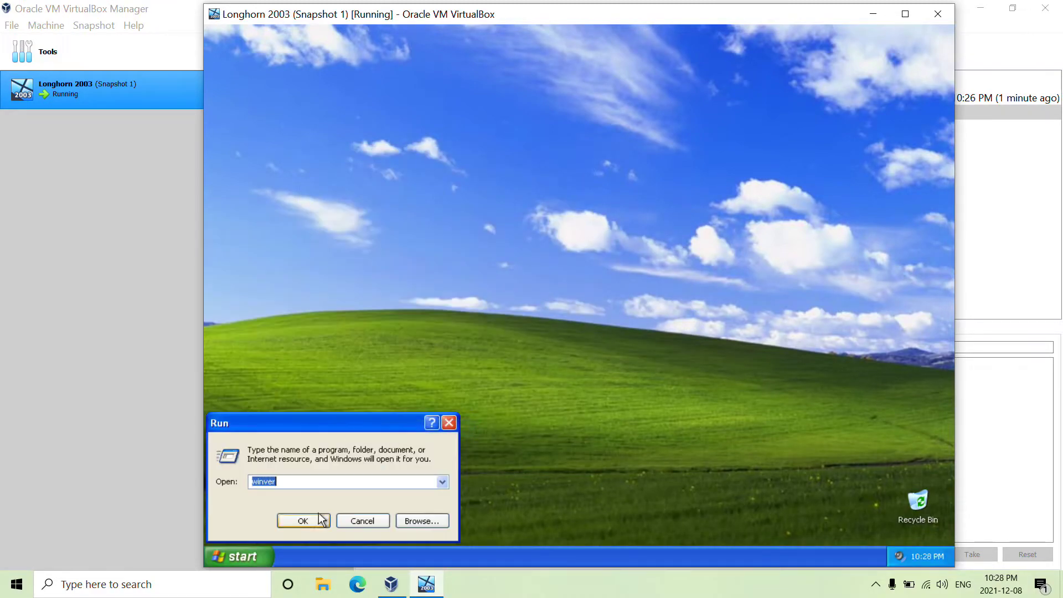
{"action": "left_click", "coordinate": [321, 519]}
{"action": "left_click_drag", "start_coordinate": [384, 84], "coordinate": [544, 130]}
{"action": "left_click", "coordinate": [235, 558]}
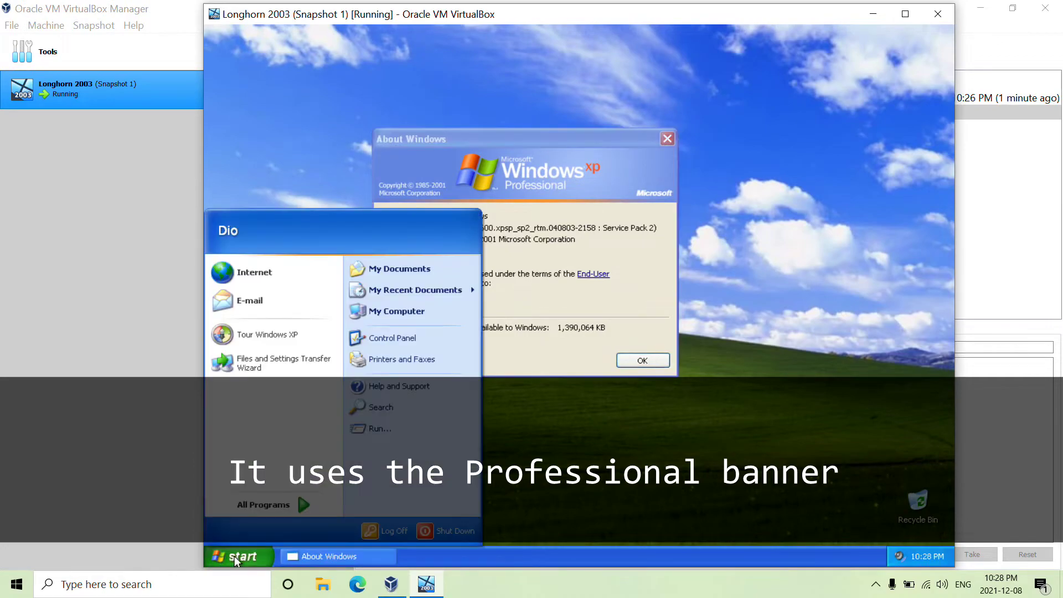
{"action": "left_click", "coordinate": [604, 248]}
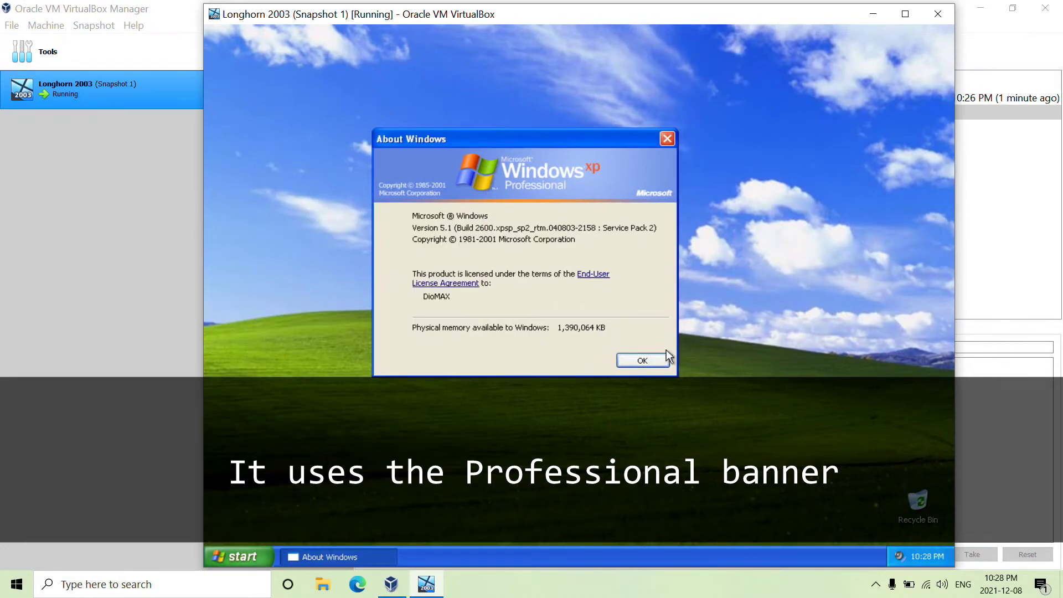
{"action": "left_click", "coordinate": [251, 551]}
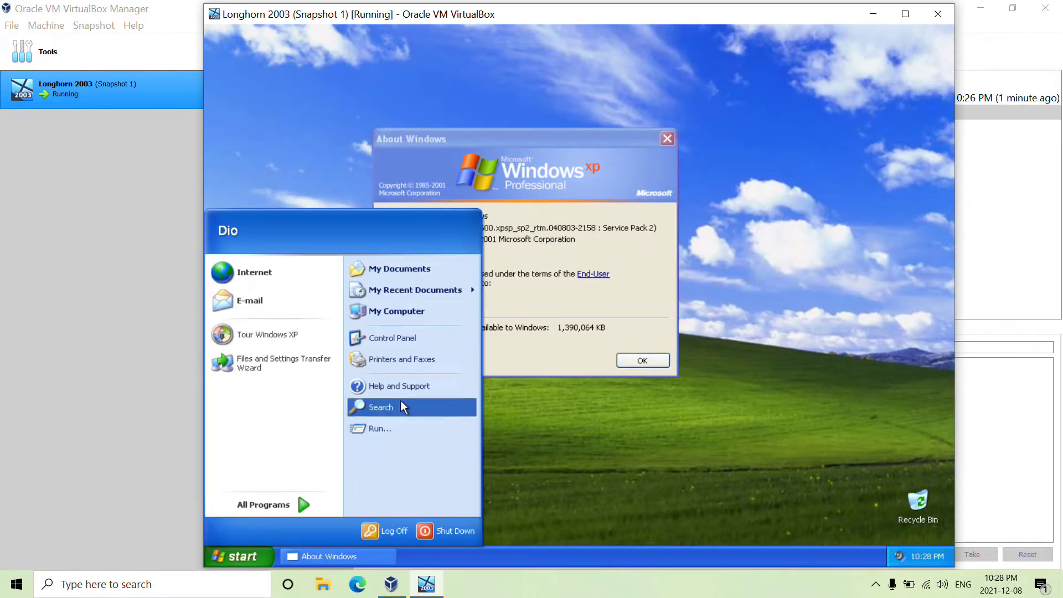
{"action": "right_click", "coordinate": [396, 311]}
{"action": "left_click", "coordinate": [463, 436]}
{"action": "left_click_drag", "start_coordinate": [570, 135], "coordinate": [755, 113]}
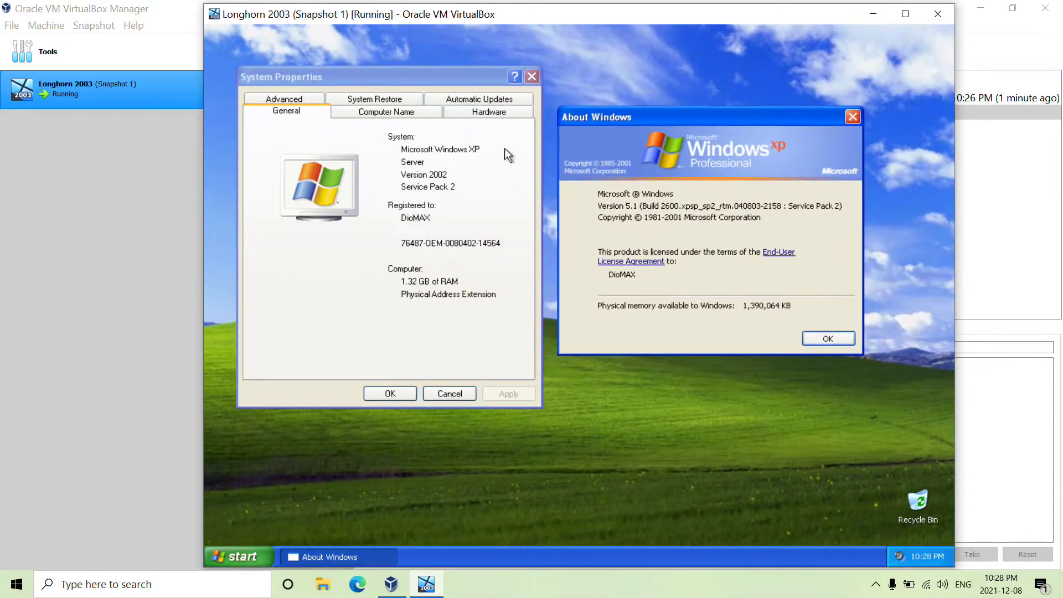
{"action": "left_click", "coordinate": [385, 167]}
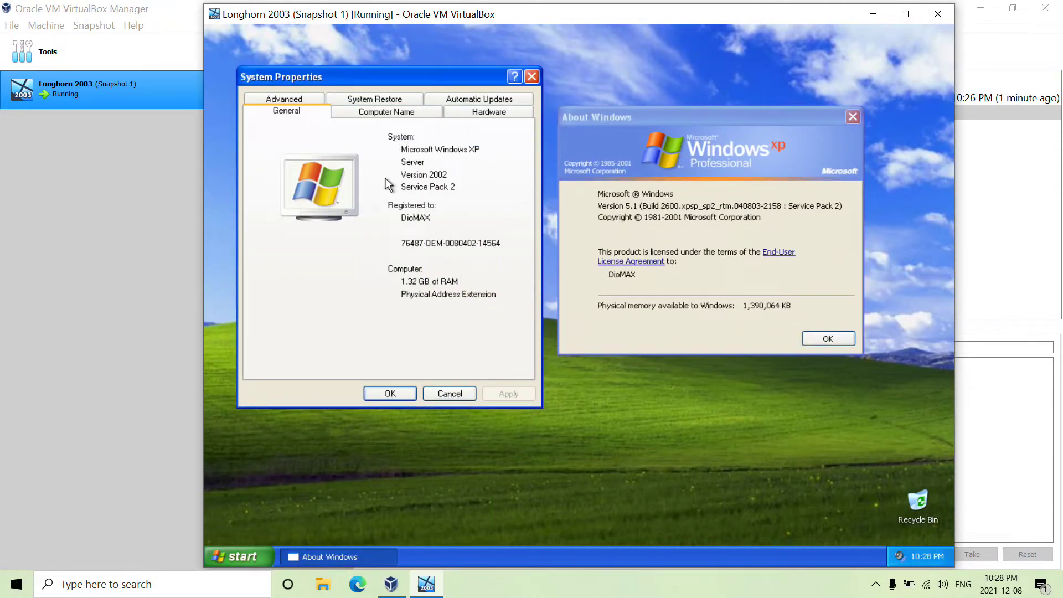
Step: Log off the guest user from the Start menu
{"action": "left_click", "coordinate": [239, 556]}
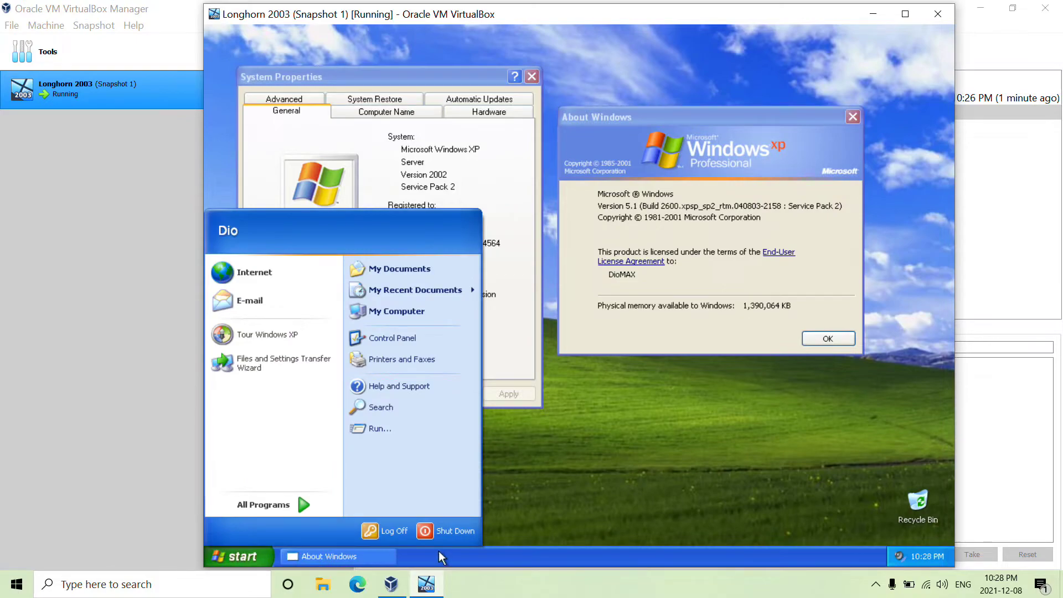
{"action": "left_click", "coordinate": [394, 537]}
{"action": "left_click", "coordinate": [551, 376]}
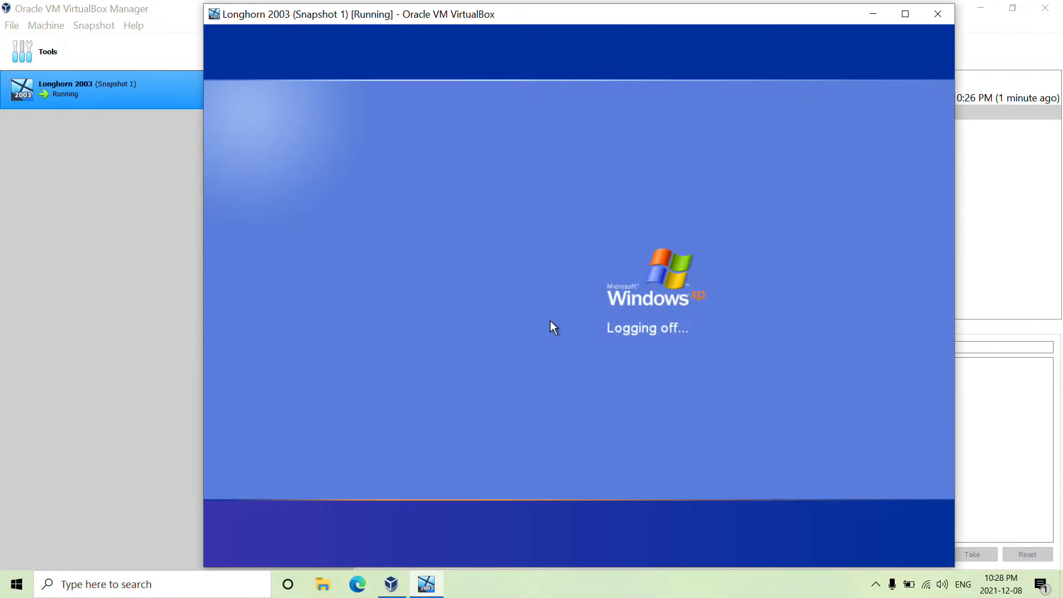
Step: Log back in, close the mys.hta window, and begin entering regedit in Run
{"action": "left_click", "coordinate": [682, 309]}
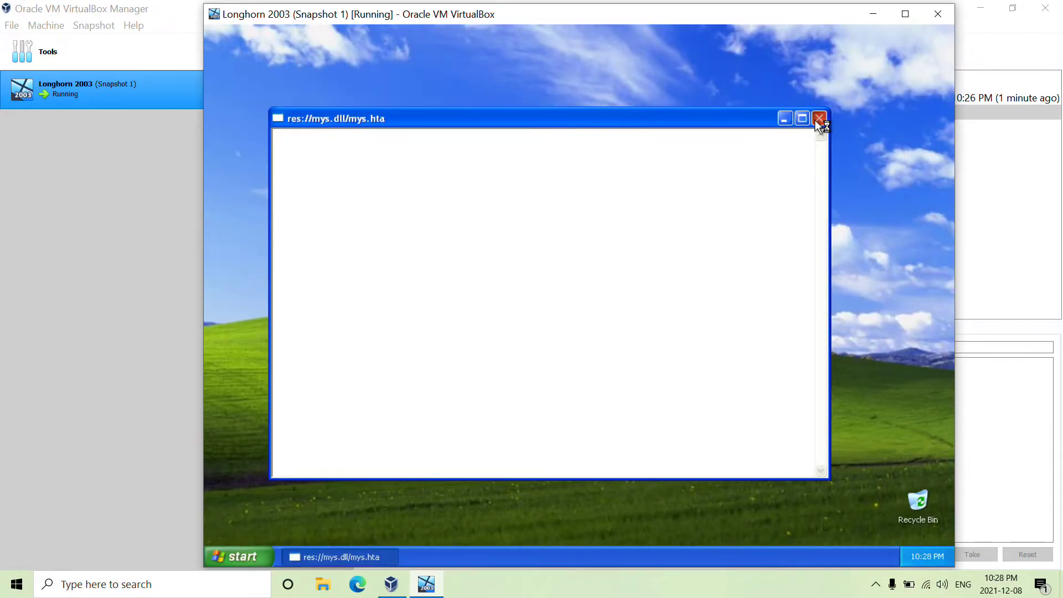
{"action": "left_click", "coordinate": [819, 119]}
{"action": "left_click", "coordinate": [238, 556]}
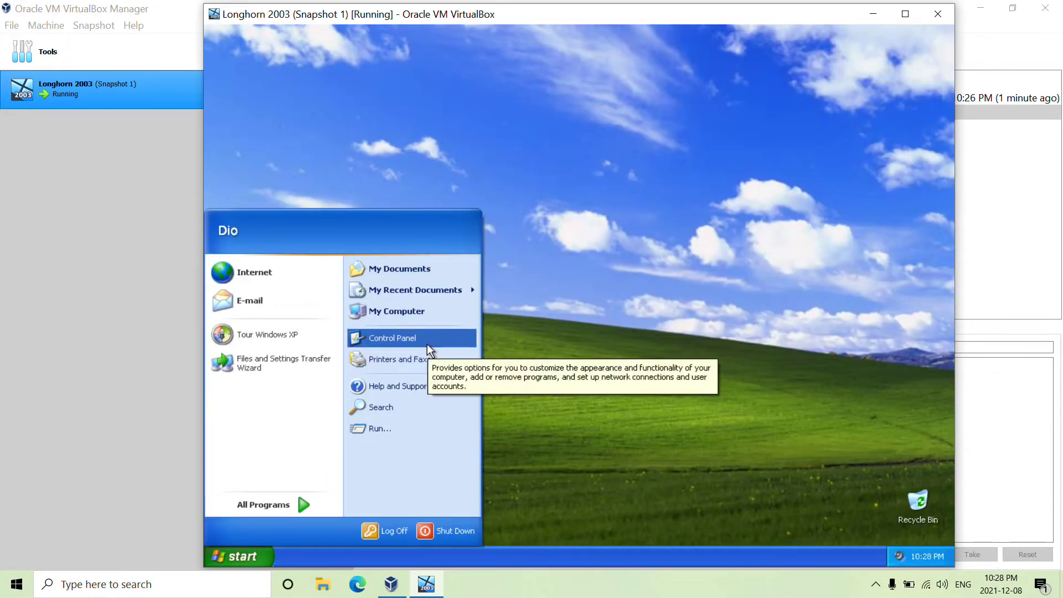
{"action": "left_click", "coordinate": [381, 429]}
{"action": "type", "text": "reg"}
{"action": "key", "text": "BackSpace"}
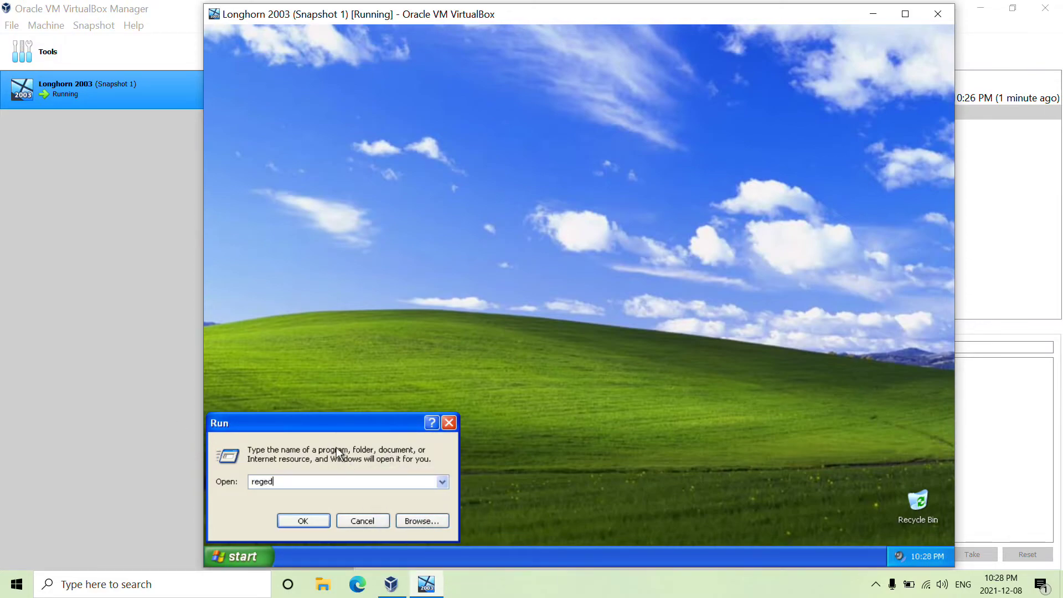
Step: Open regedit and navigate to HKLM\SOFTWARE\Microsoft\Windows NT\CurrentVersion\Winlogon
{"action": "key", "text": "Return"}
{"action": "left_click", "coordinate": [247, 121]}
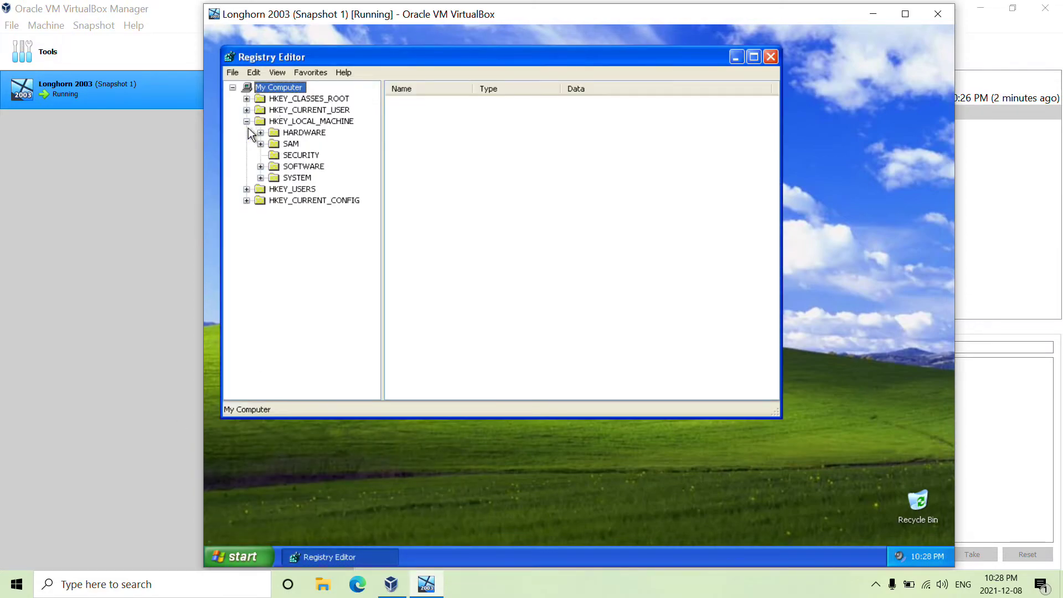
{"action": "left_click", "coordinate": [284, 135]}
{"action": "left_click", "coordinate": [287, 167]}
{"action": "left_click", "coordinate": [261, 167]}
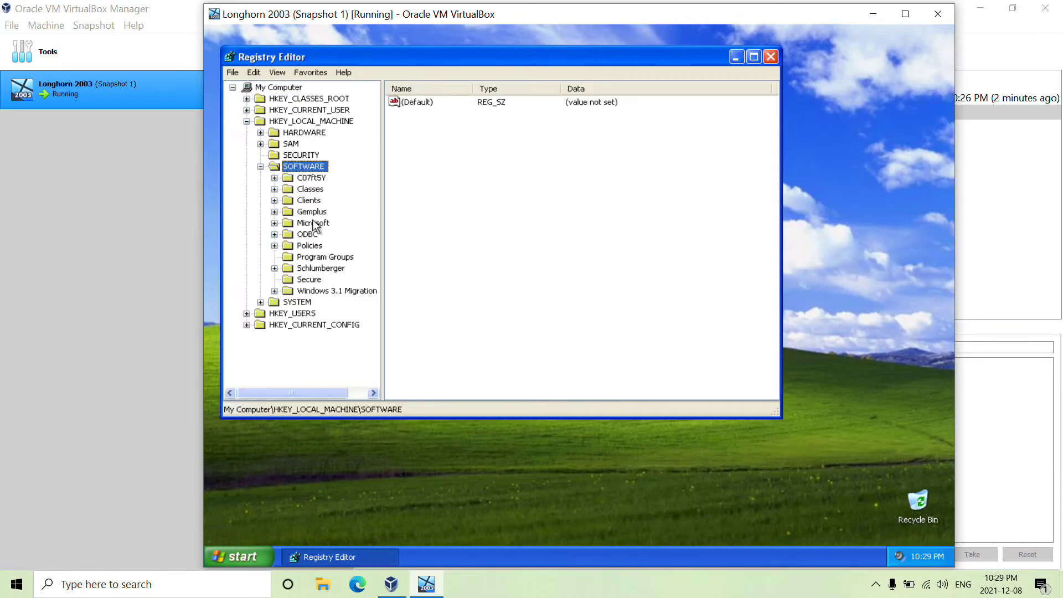
{"action": "double_click", "coordinate": [311, 222]}
{"action": "scroll", "coordinate": [332, 260], "scroll_direction": "down", "scroll_amount": 15}
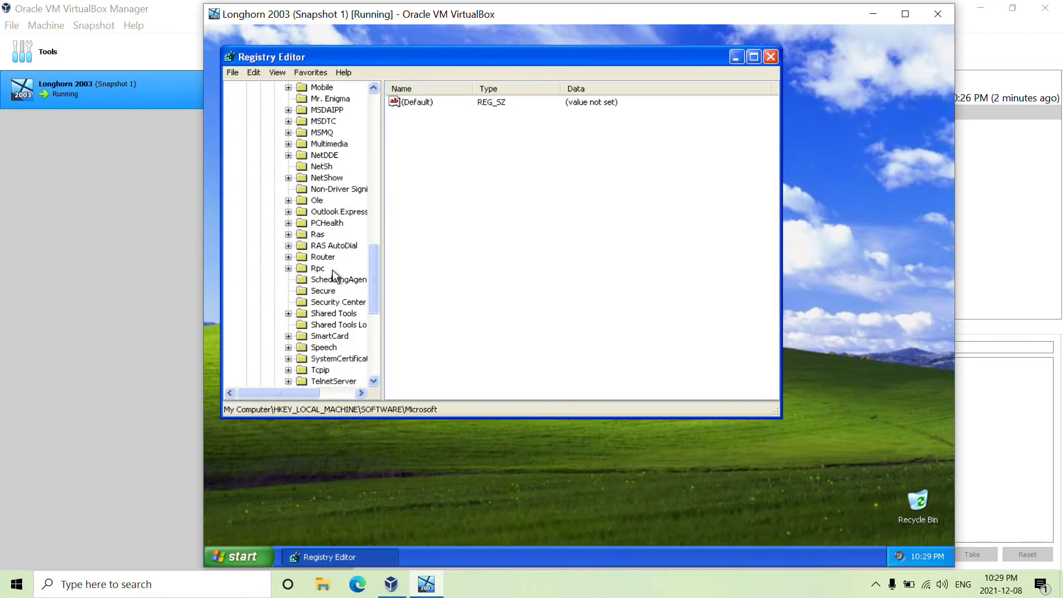
{"action": "scroll", "coordinate": [332, 255], "scroll_direction": "down", "scroll_amount": 6}
{"action": "double_click", "coordinate": [333, 266]}
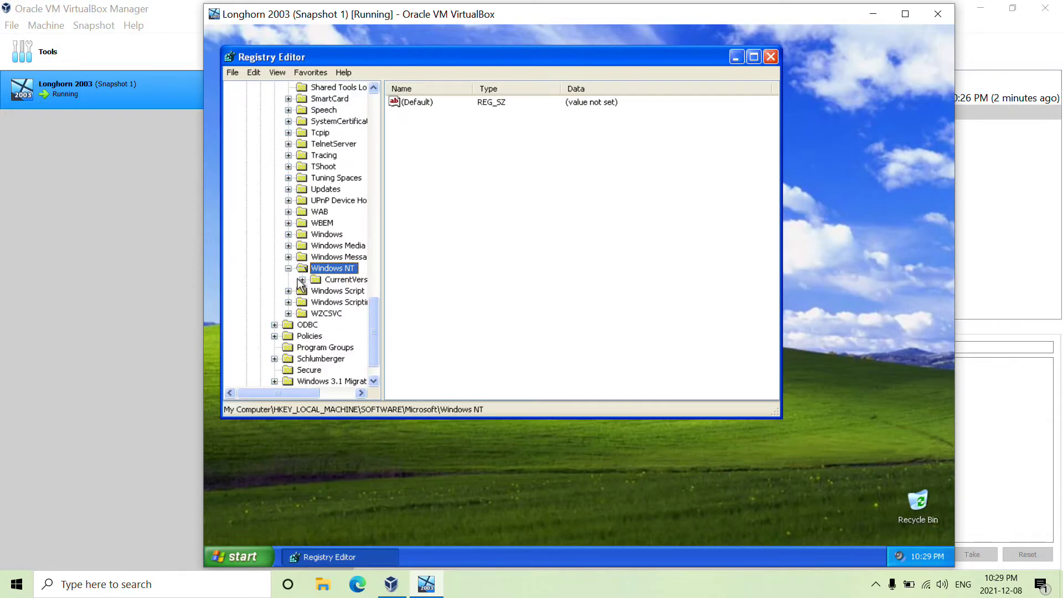
{"action": "left_click", "coordinate": [303, 281]}
{"action": "left_click_drag", "start_coordinate": [289, 390], "coordinate": [306, 390]}
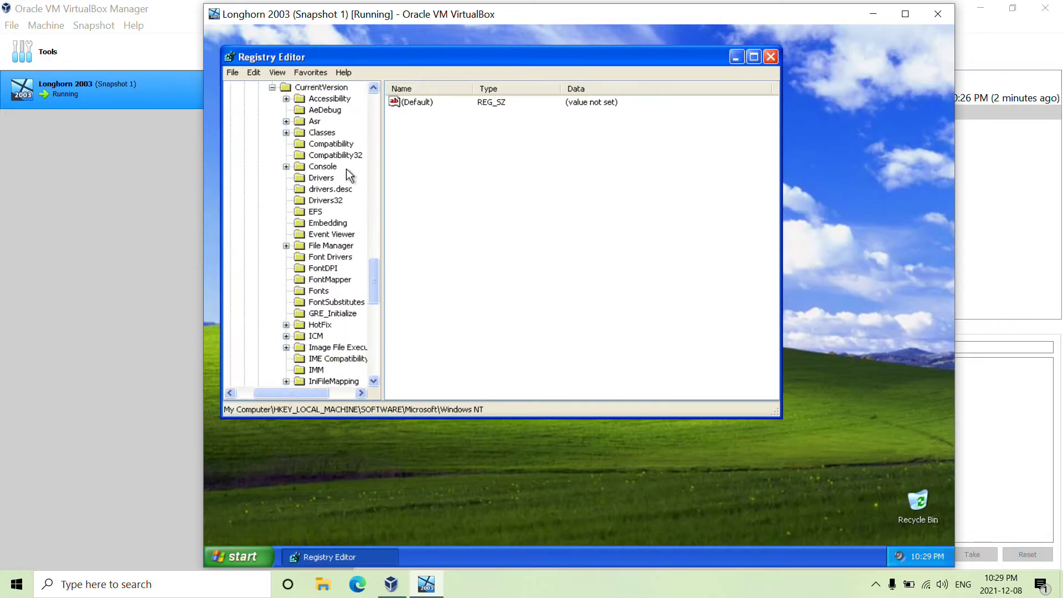
{"action": "scroll", "coordinate": [346, 222], "scroll_direction": "down", "scroll_amount": 5}
{"action": "scroll", "coordinate": [346, 275], "scroll_direction": "down", "scroll_amount": 4}
{"action": "left_click", "coordinate": [332, 381]}
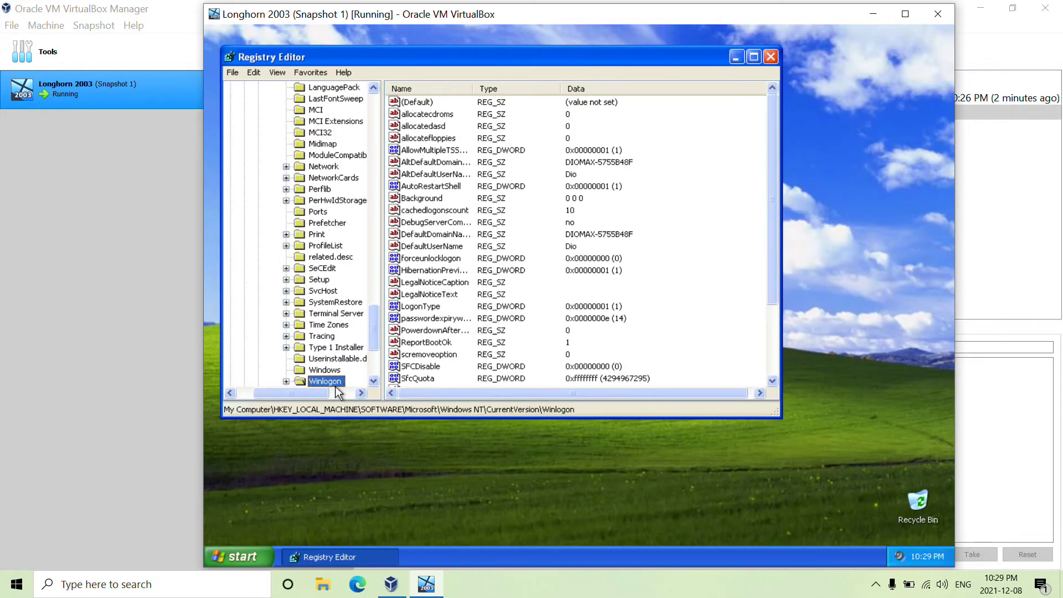
Step: Set the Winlogon LogonType value to 0
{"action": "double_click", "coordinate": [427, 318]}
{"action": "left_click", "coordinate": [459, 230]}
{"action": "double_click", "coordinate": [432, 307]}
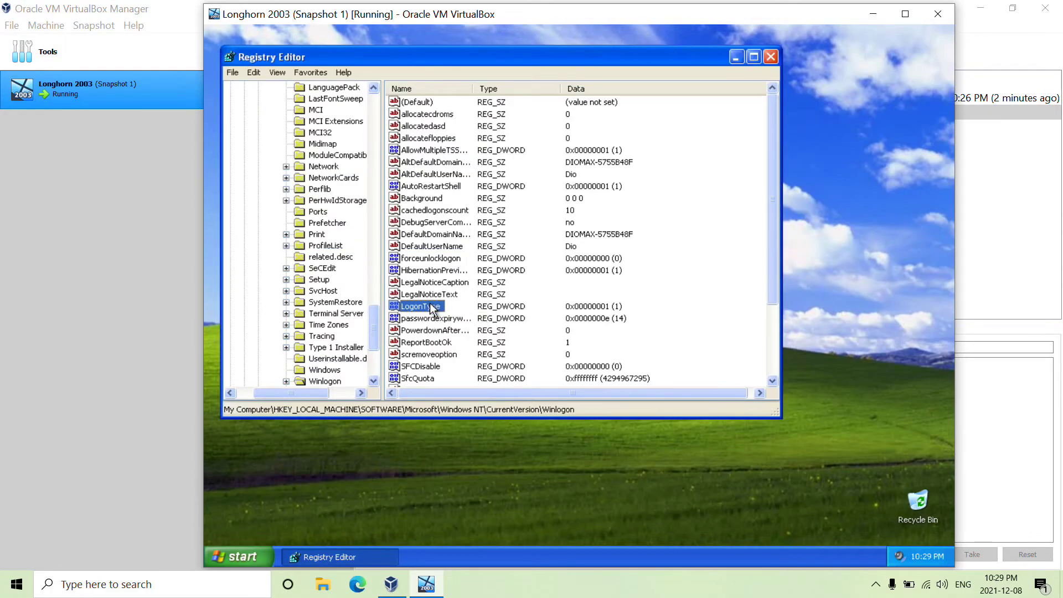
{"action": "type", "text": "0"}
{"action": "left_click", "coordinate": [410, 229]}
Step: Close the registry editor and log off the guest user
{"action": "left_click", "coordinate": [771, 57]}
{"action": "left_click", "coordinate": [239, 557]}
{"action": "left_click", "coordinate": [391, 526]}
{"action": "left_click", "coordinate": [598, 317]}
{"action": "left_click", "coordinate": [239, 557]}
{"action": "left_click", "coordinate": [391, 526]}
{"action": "left_click", "coordinate": [554, 312]}
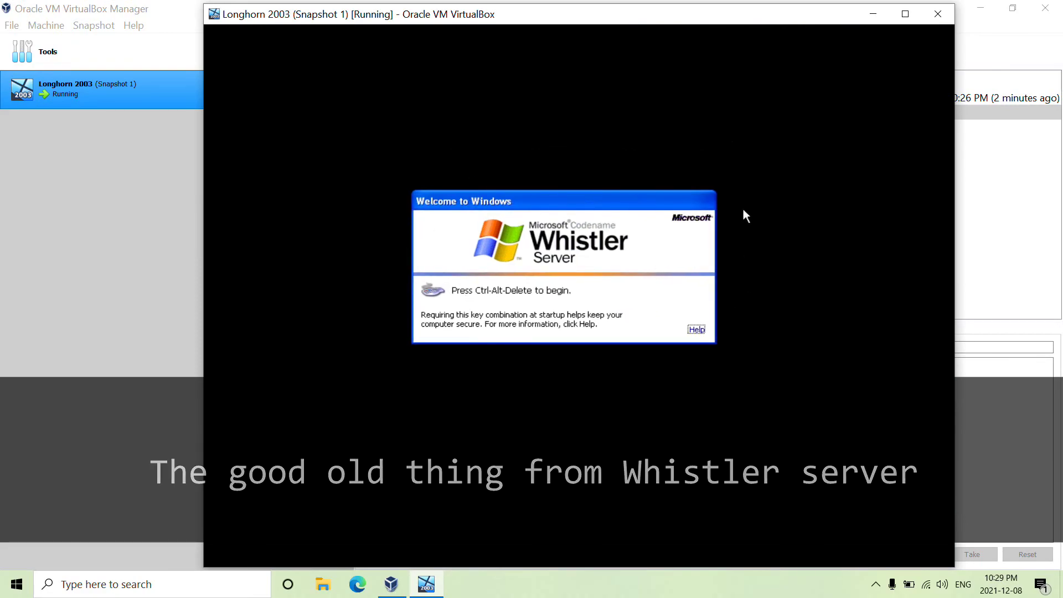
Step: Sign in via Ctrl+Alt+Delete and bring up the Whistler Server Shut Down dialog
{"action": "key", "text": "ctrl+alt+Delete"}
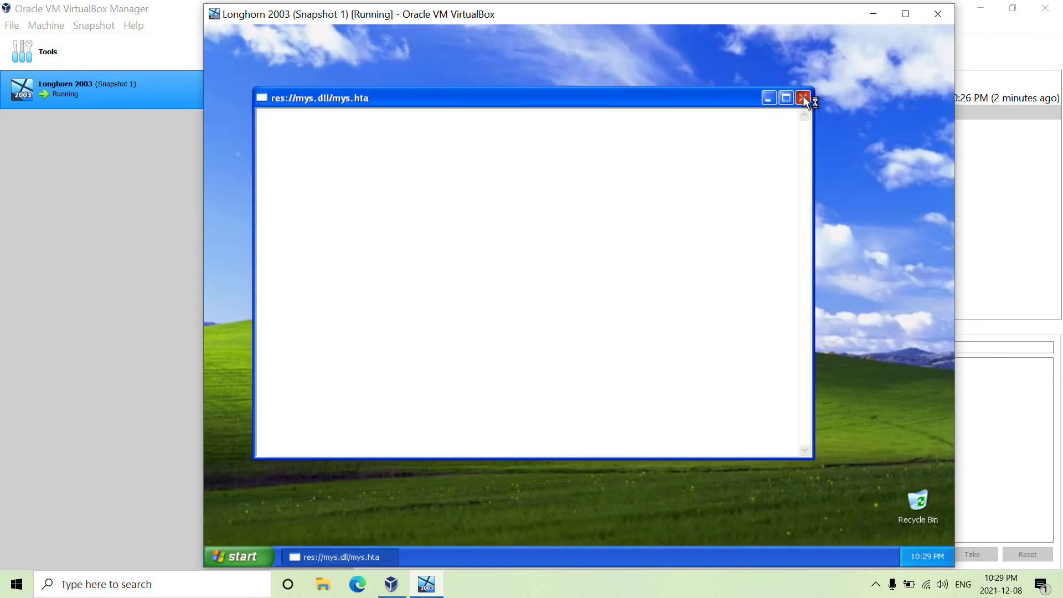
{"action": "left_click", "coordinate": [803, 98]}
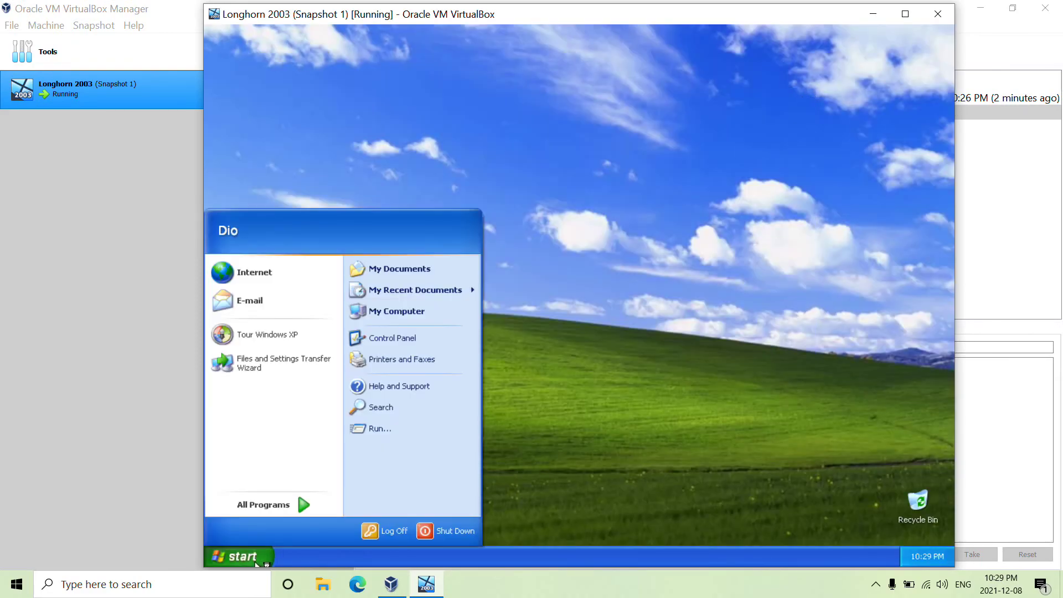
{"action": "left_click", "coordinate": [457, 529]}
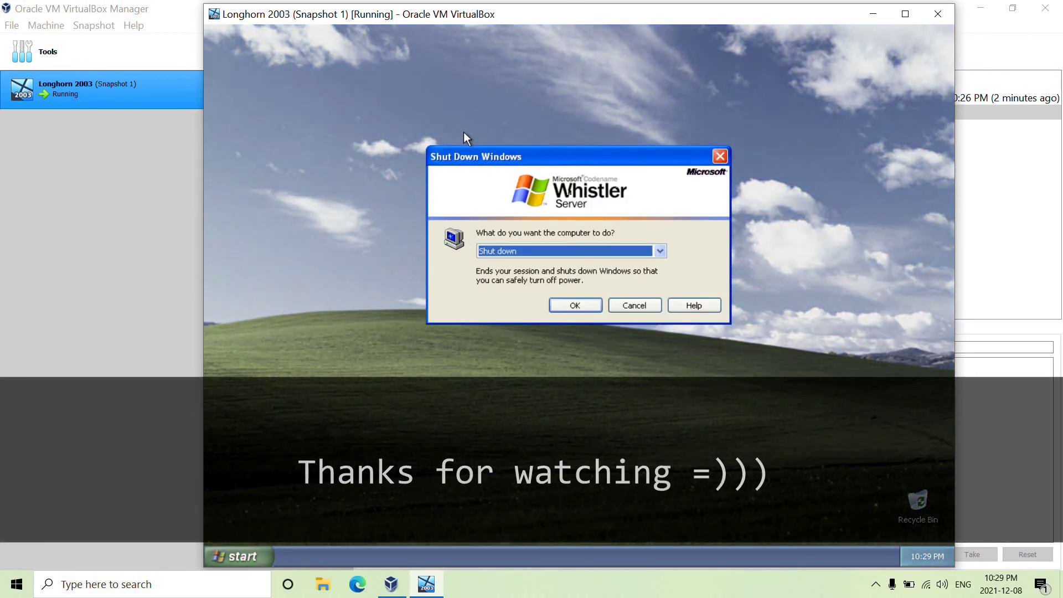